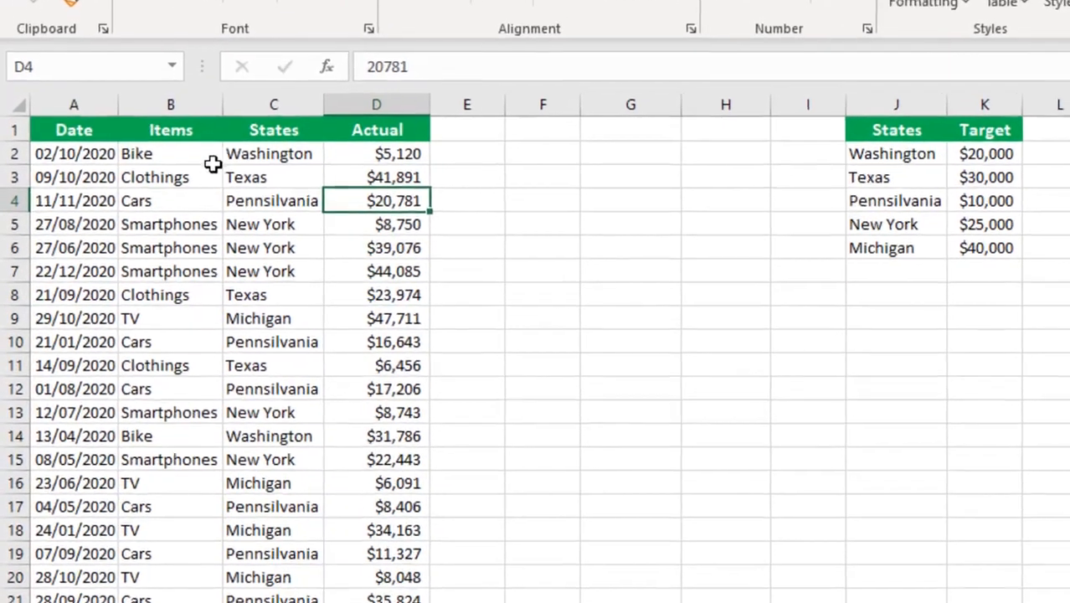
# Examine the Date, Items, States and Actual columns of the sales table and the separate table of targets by state.
pyautogui.click(93, 151)
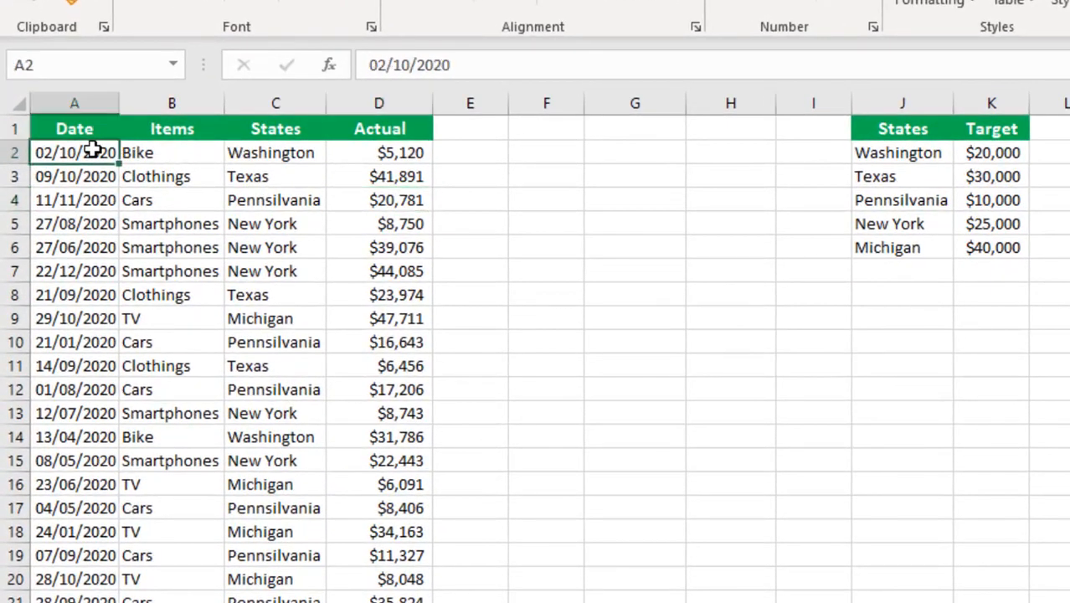
pyautogui.click(153, 149)
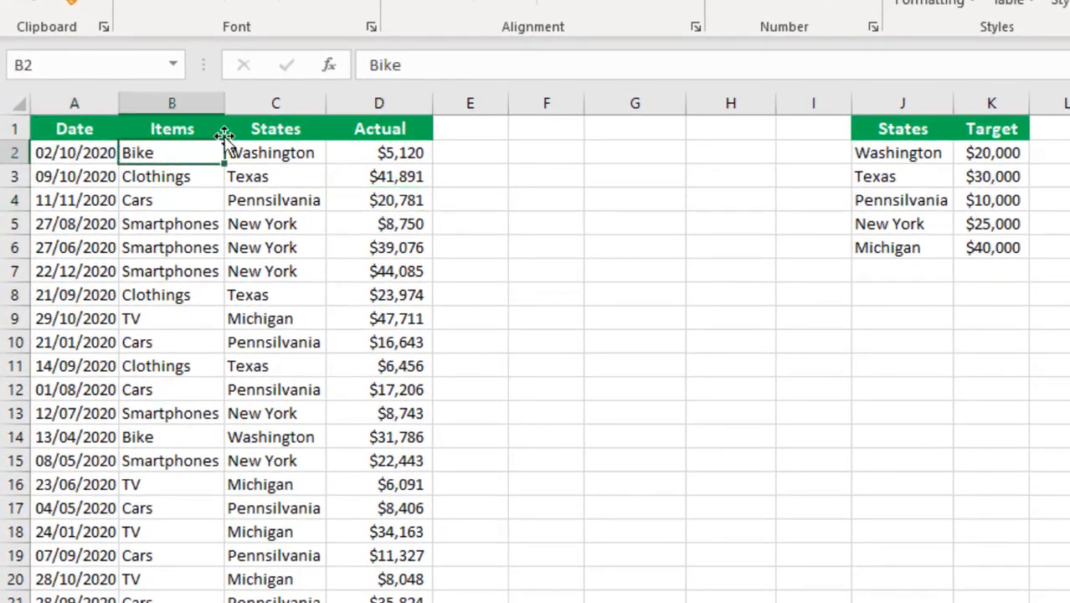
pyautogui.click(309, 149)
pyautogui.click(346, 151)
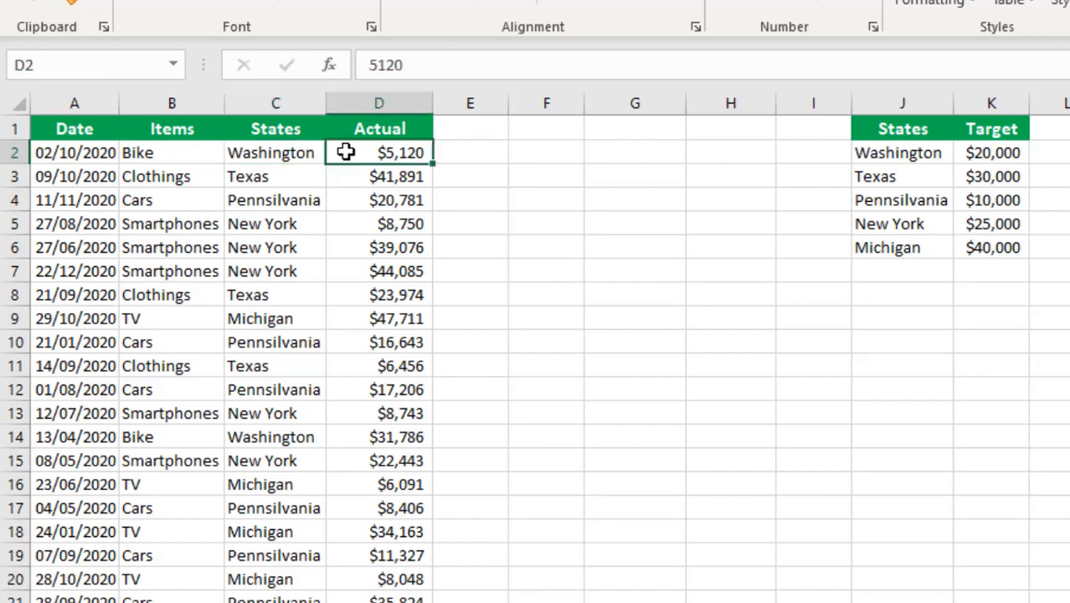
pyautogui.click(870, 146)
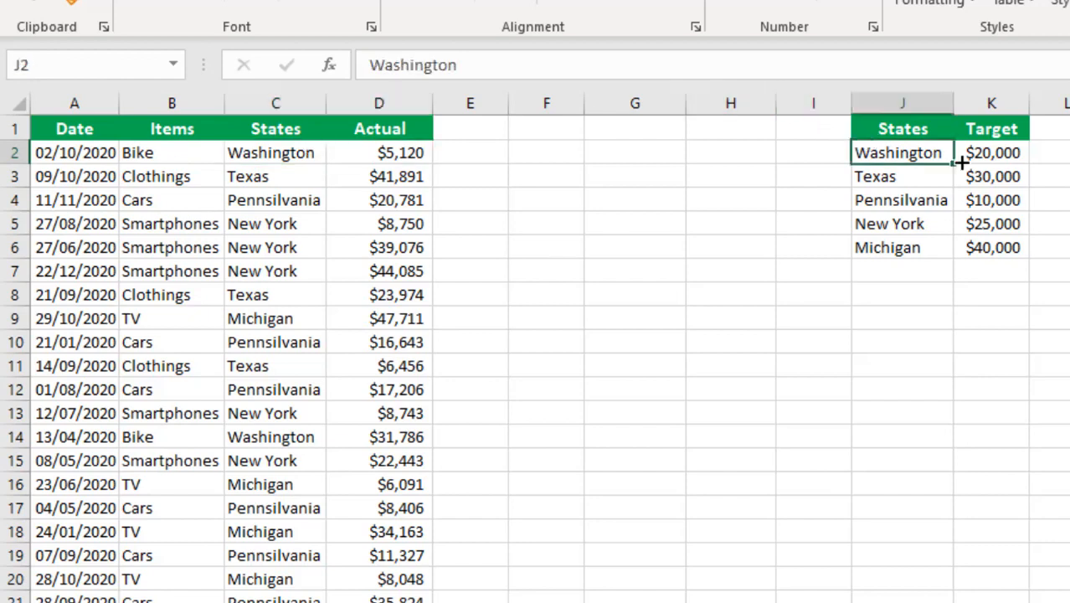
pyautogui.click(989, 150)
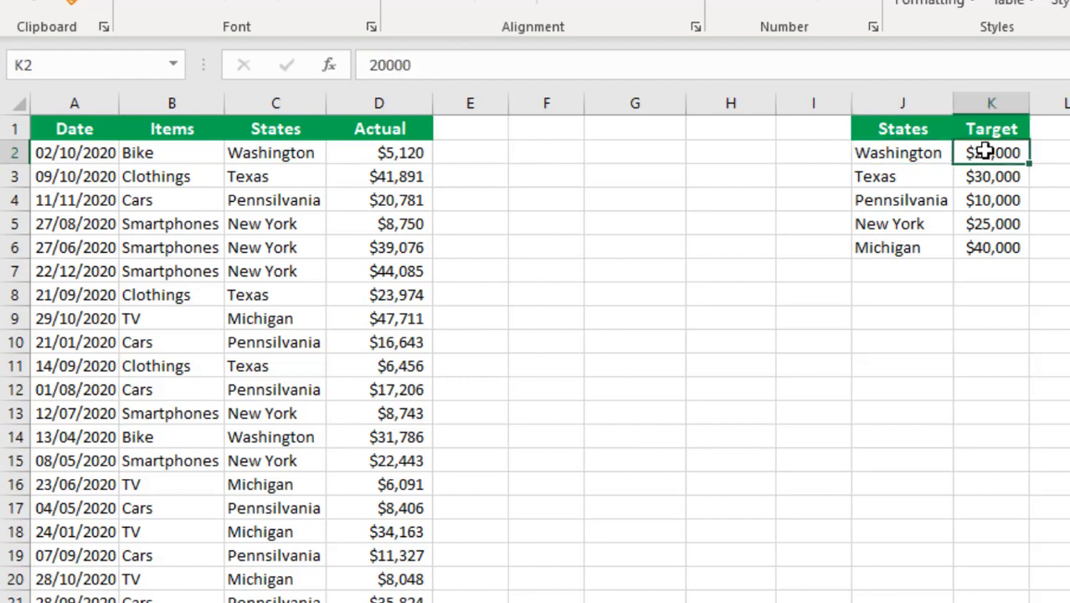
pyautogui.click(917, 147)
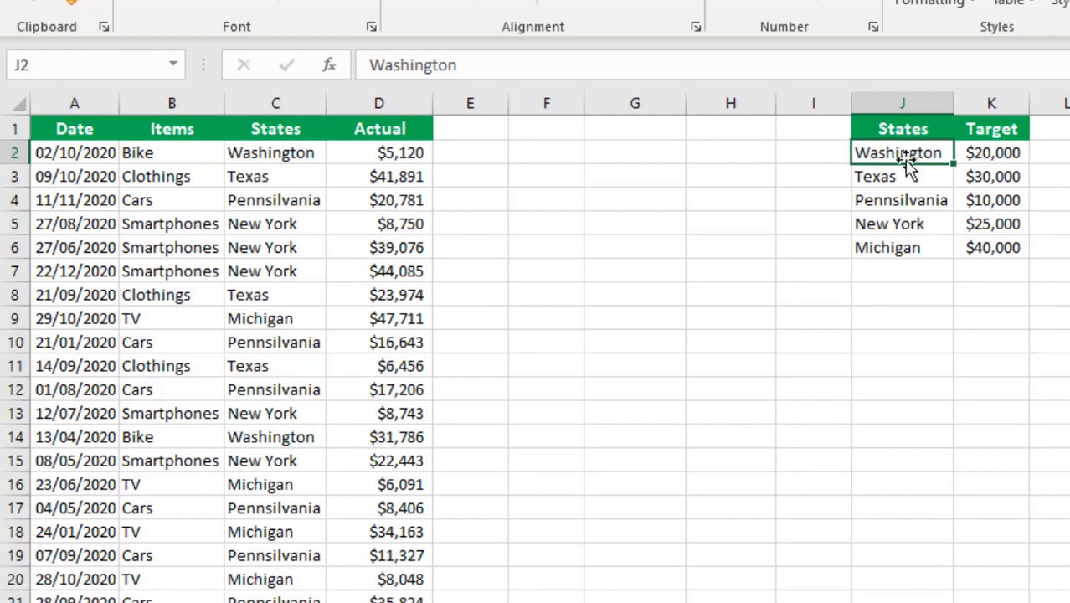
pyautogui.click(977, 154)
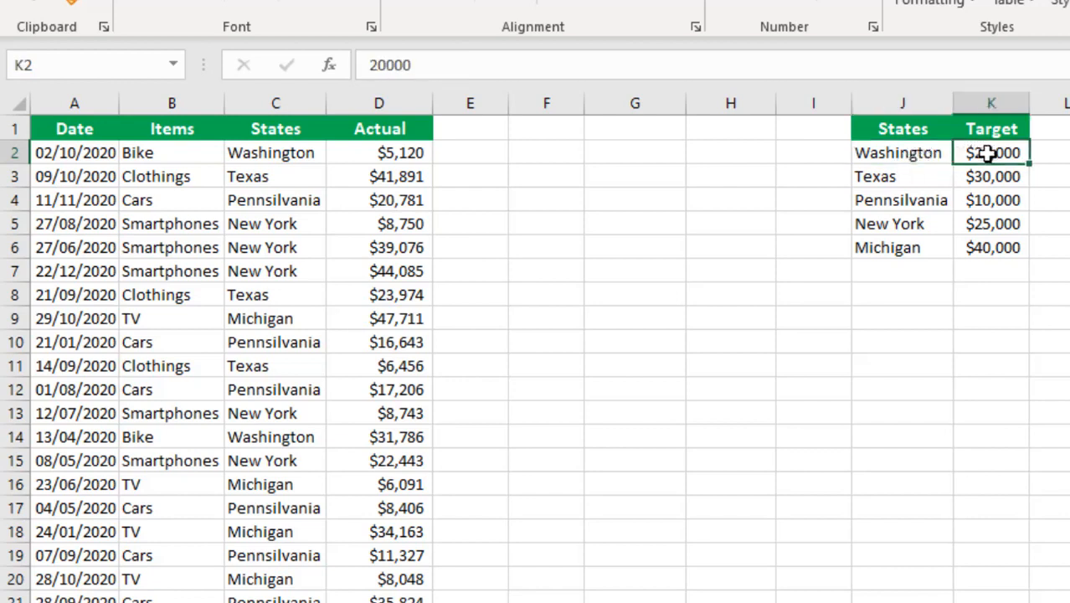
pyautogui.click(883, 177)
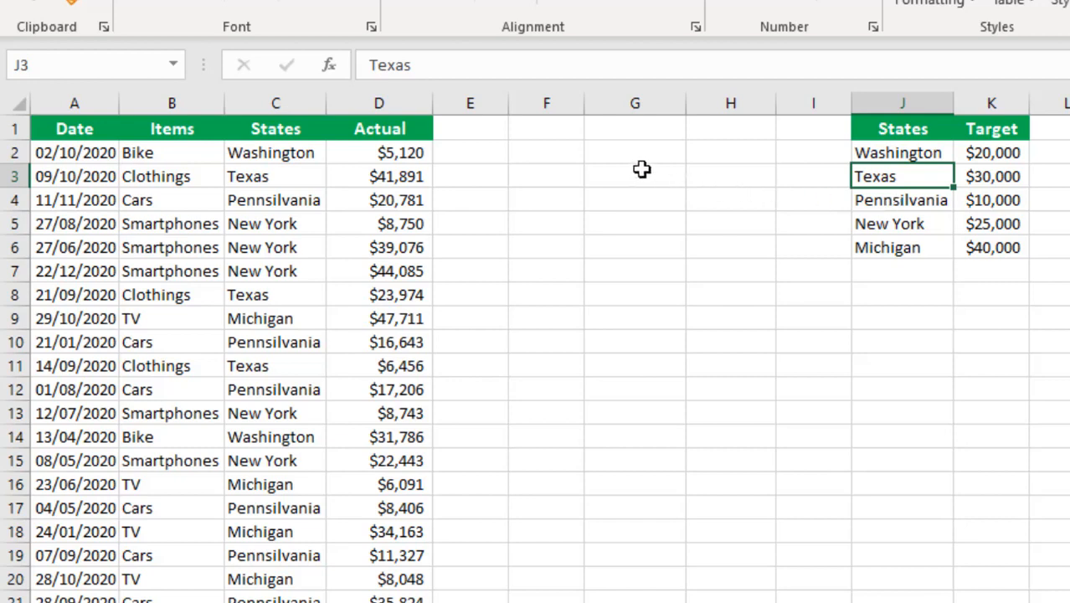
# Begin a formula in F2 testing whether D2 is greater than or equal to a VLOOKUP with C2 as the lookup value.
pyautogui.click(543, 158)
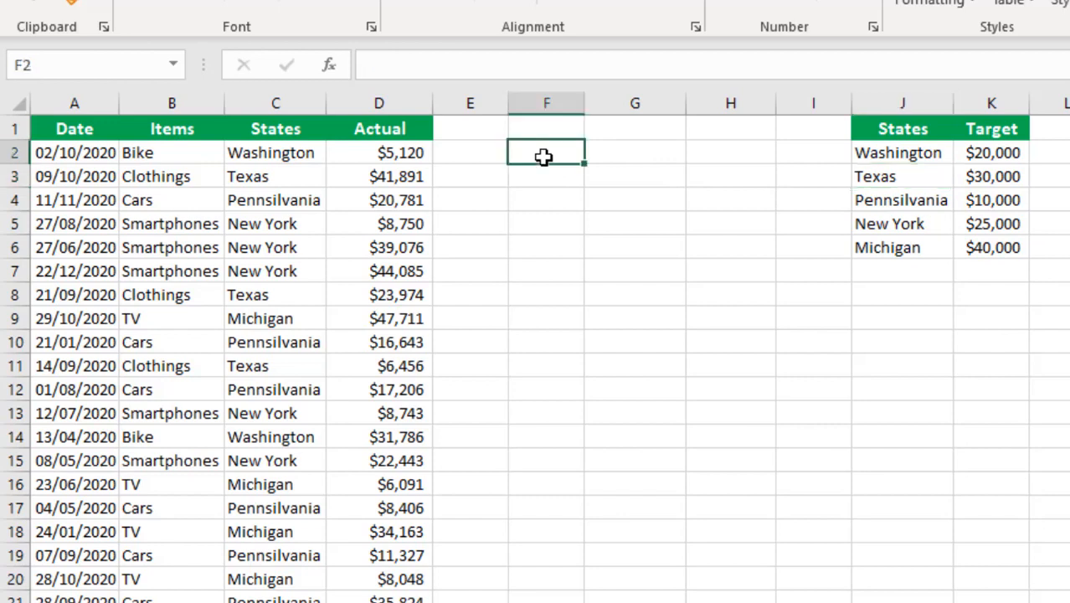
pyautogui.write('=')
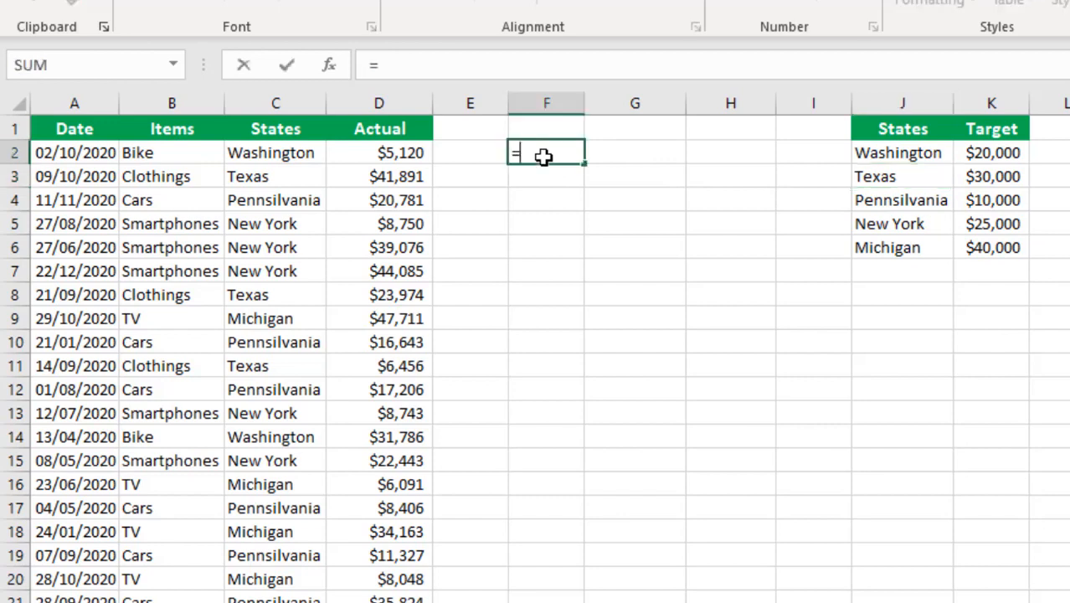
pyautogui.click(396, 152)
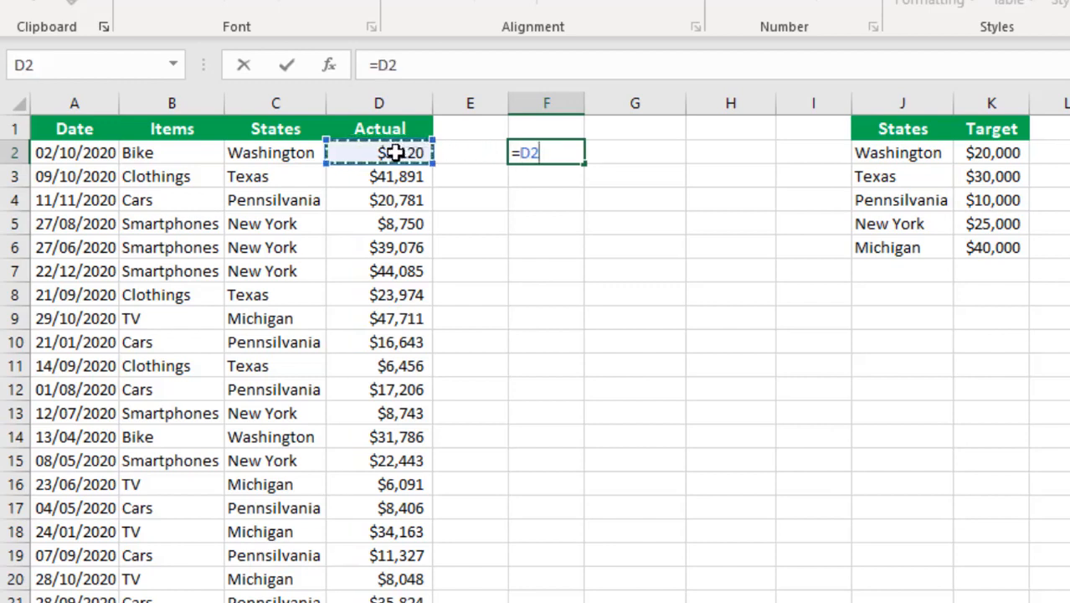
pyautogui.write('>=')
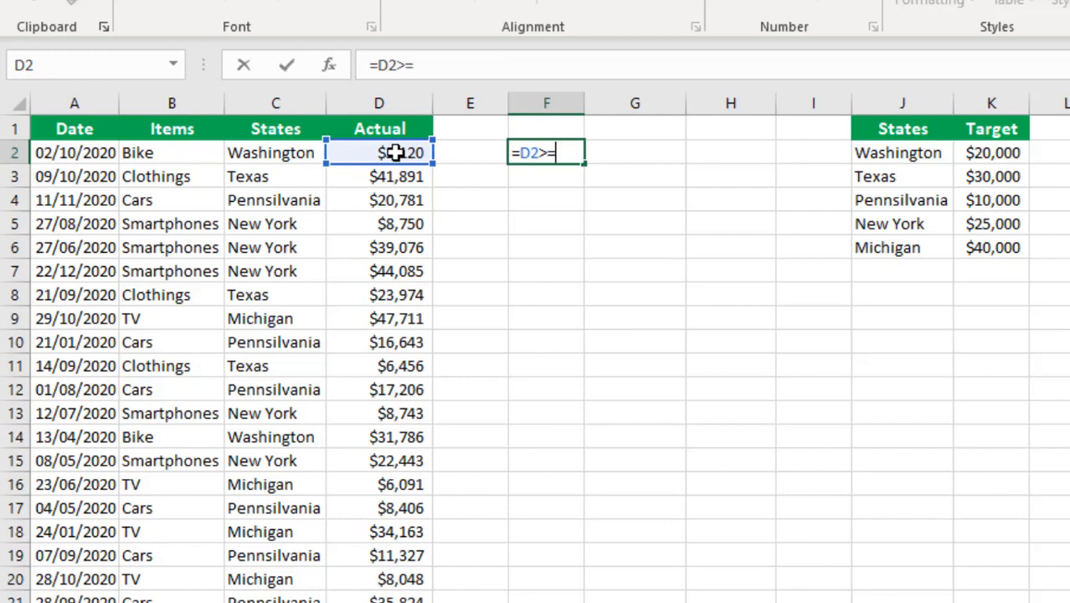
pyautogui.write('vlo')
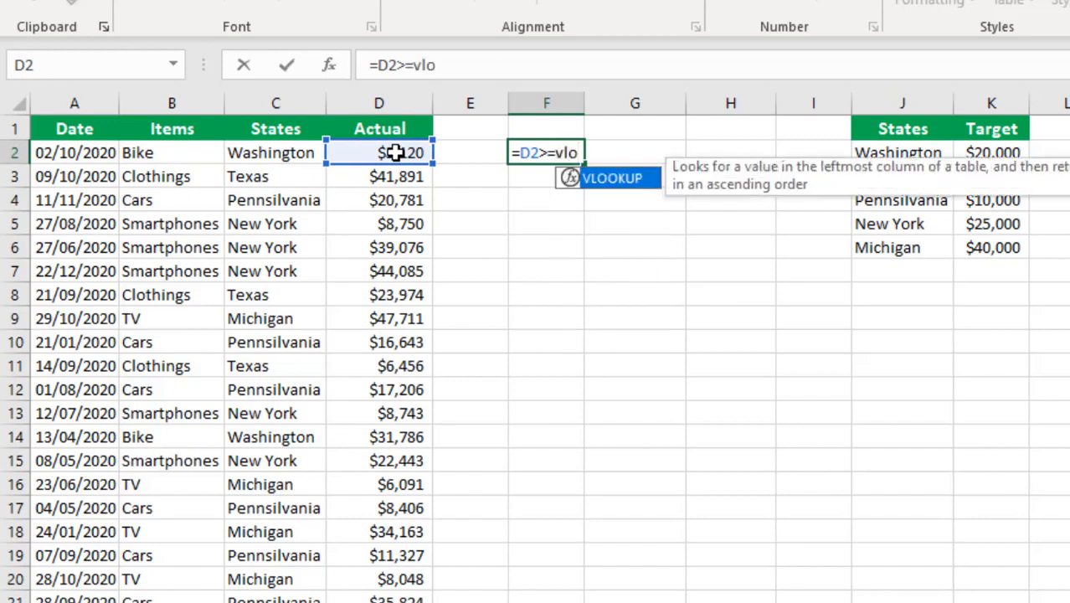
pyautogui.press('Tab')
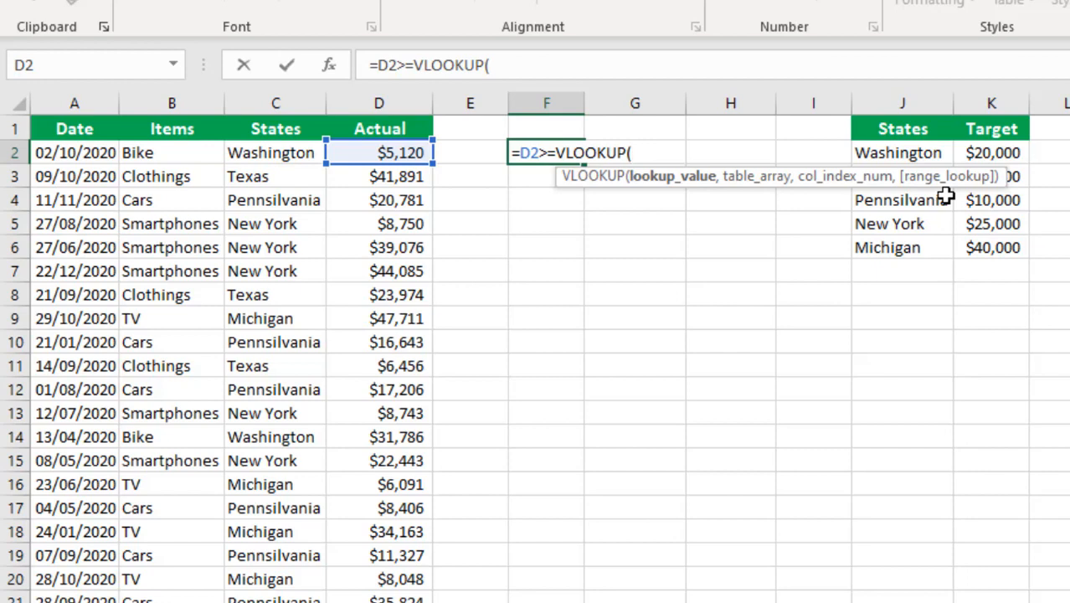
pyautogui.click(255, 155)
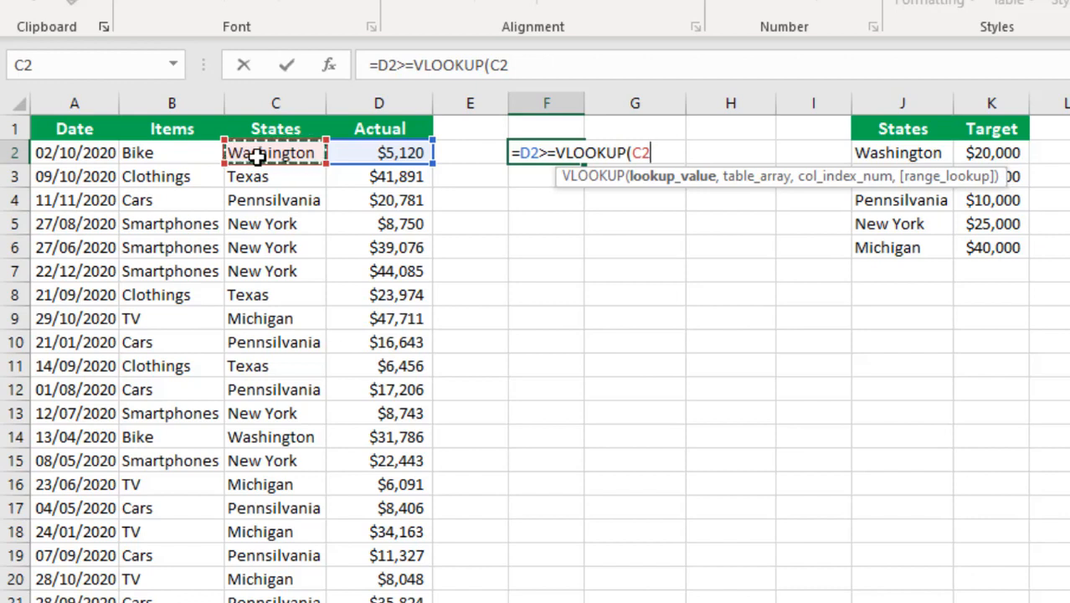
pyautogui.write(',')
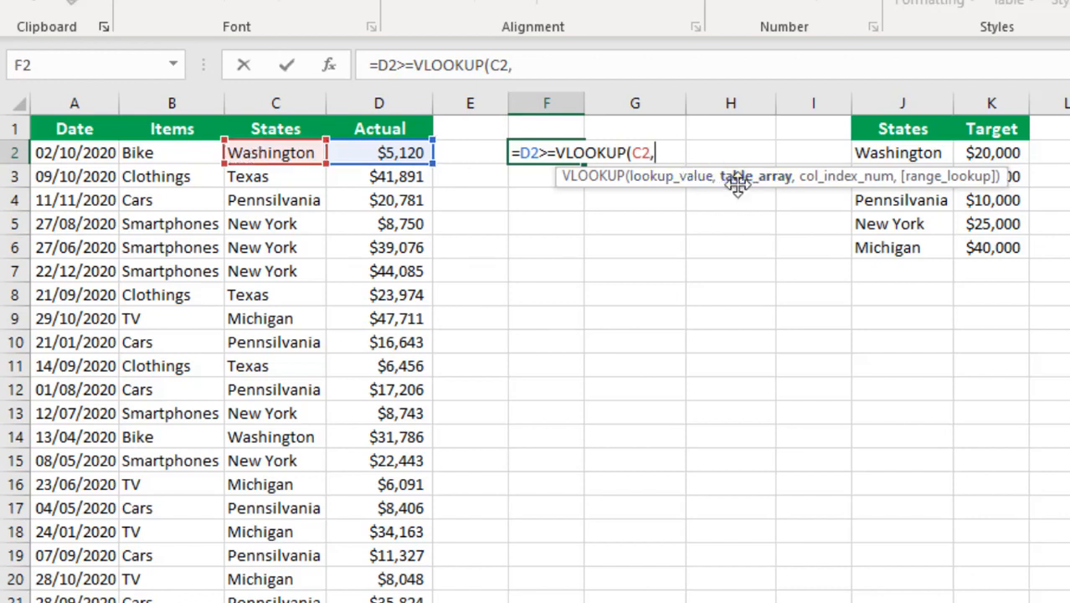
# Complete the VLOOKUP arguments with the absolute table range $J$2:$K$6, column index 2 and 0 for an exact match.
pyautogui.moveTo(877, 149); pyautogui.dragTo(988, 251)
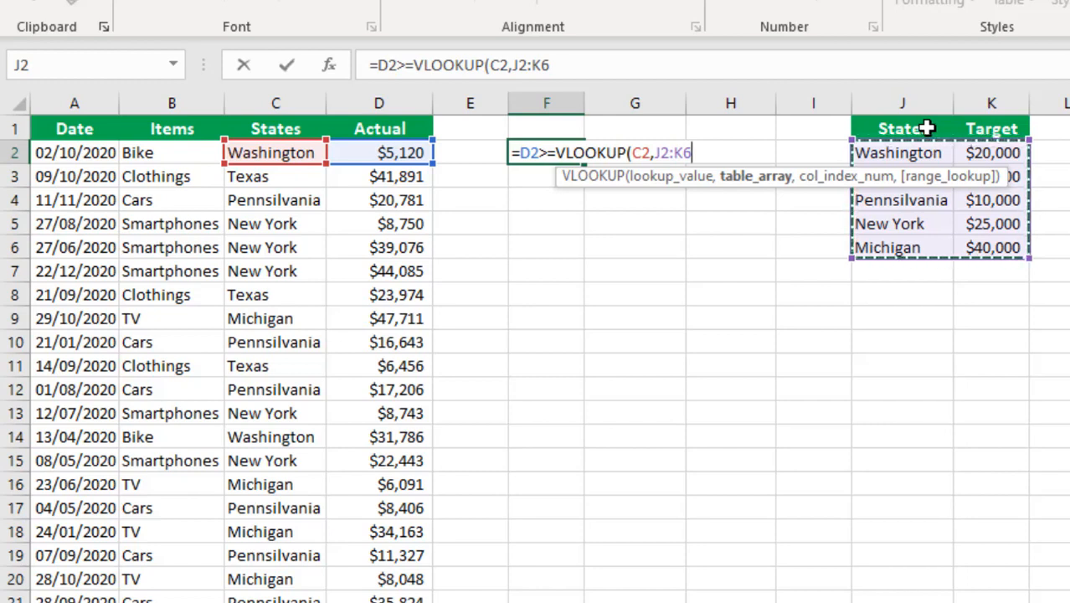
pyautogui.press('F4')
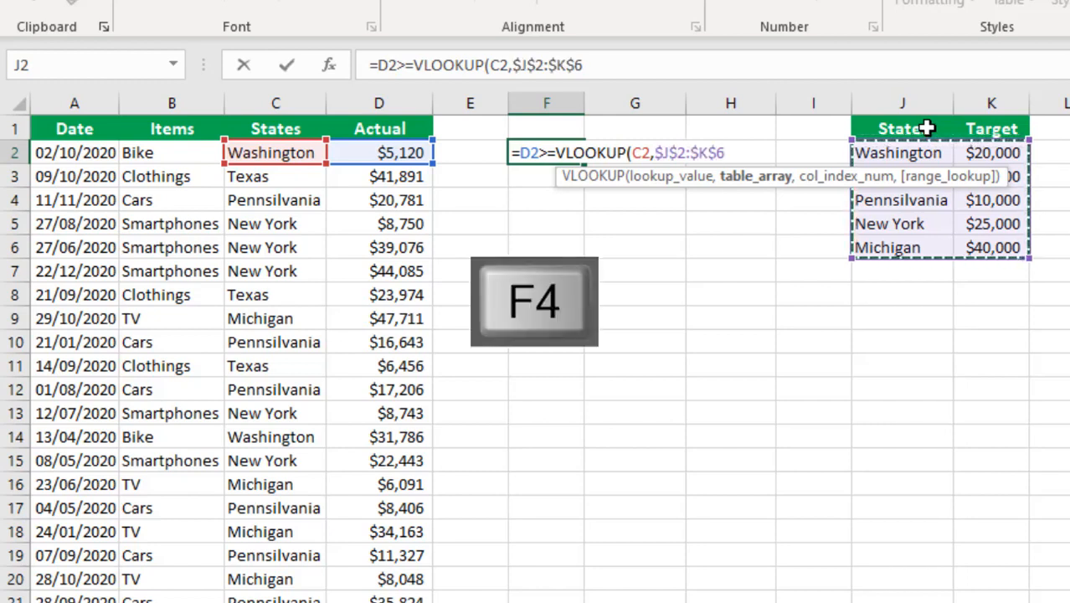
pyautogui.write(',')
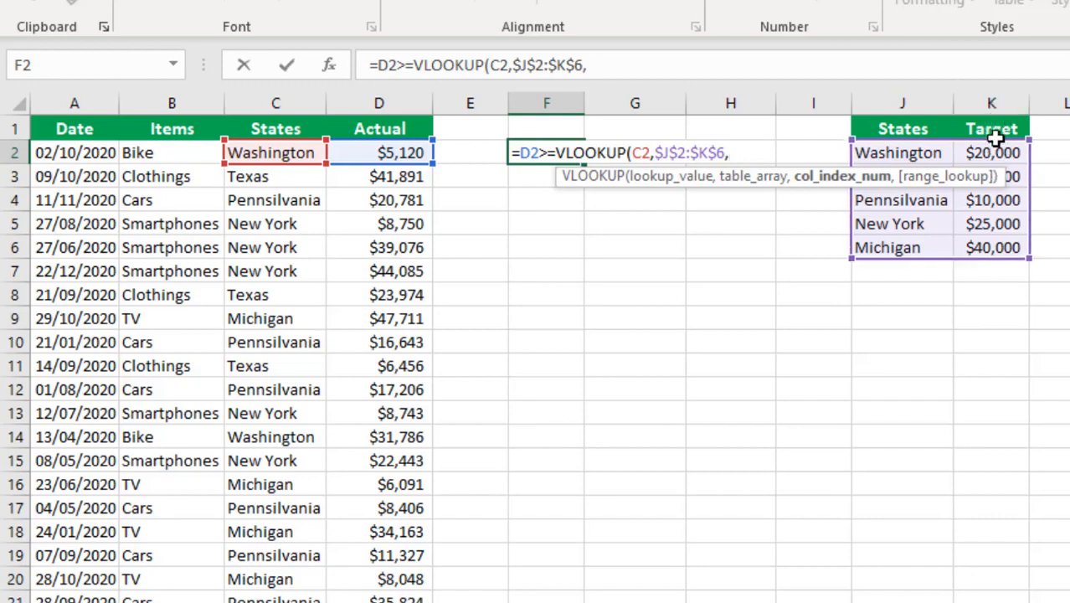
pyautogui.write('2')
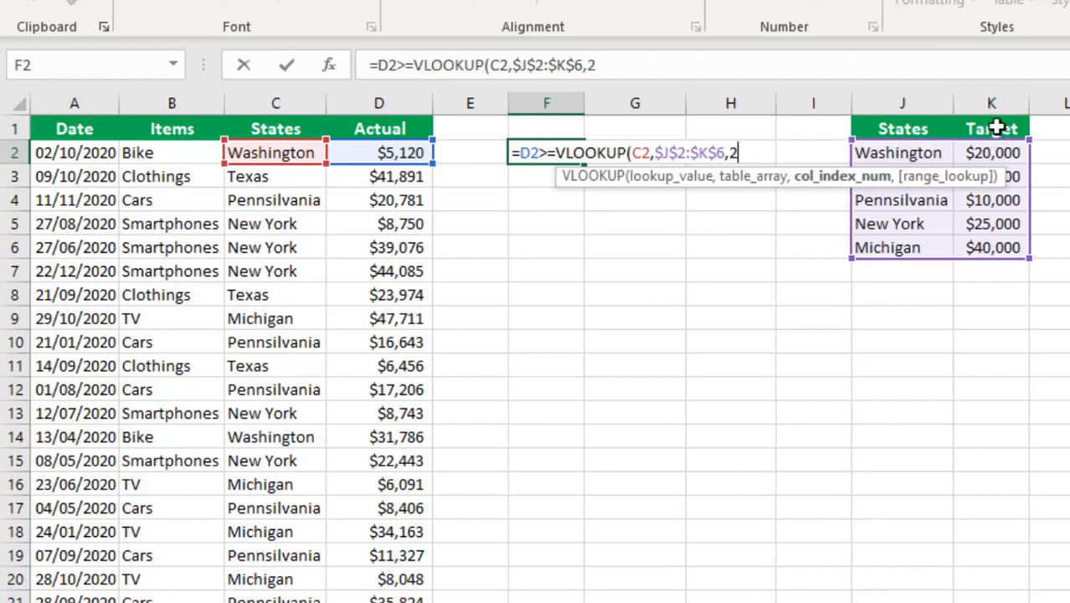
pyautogui.write(',')
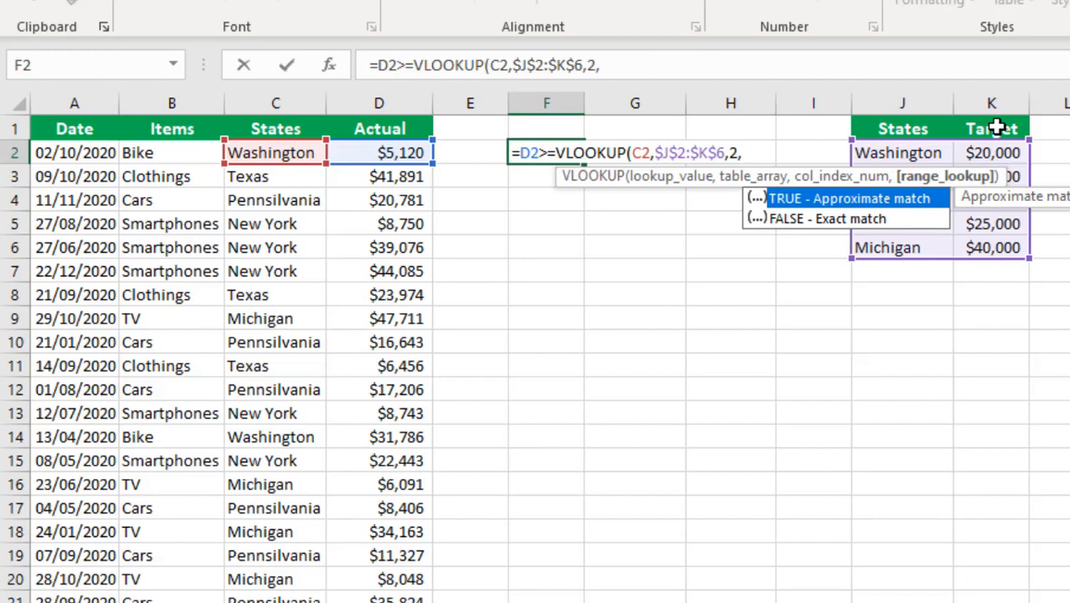
pyautogui.write('0)')
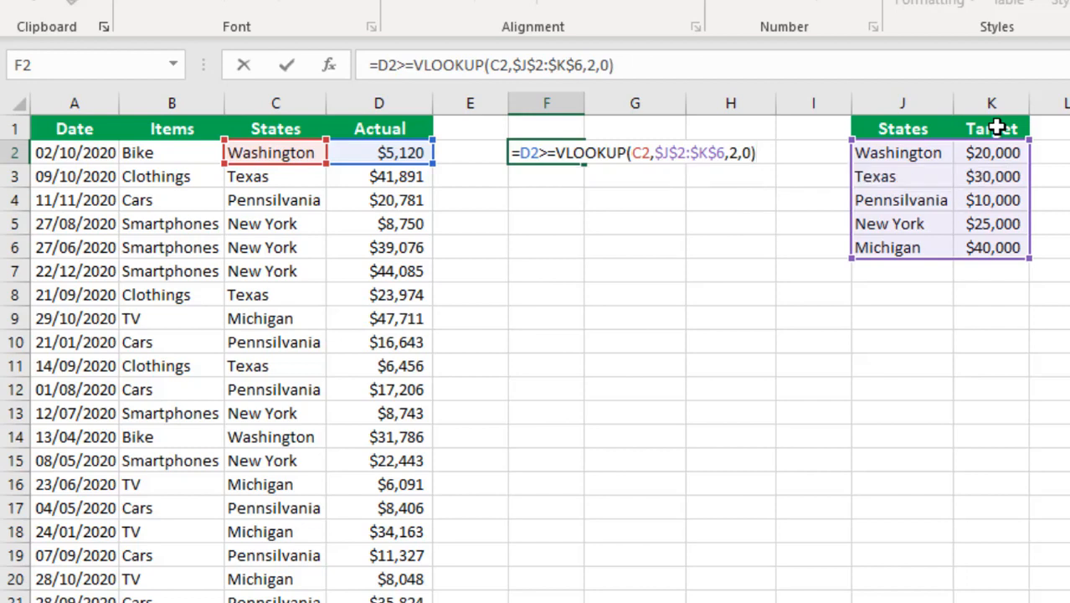
# Preview the calculated result of the whole formula in F2 while editing, and restore the formula text.
pyautogui.press('F9')
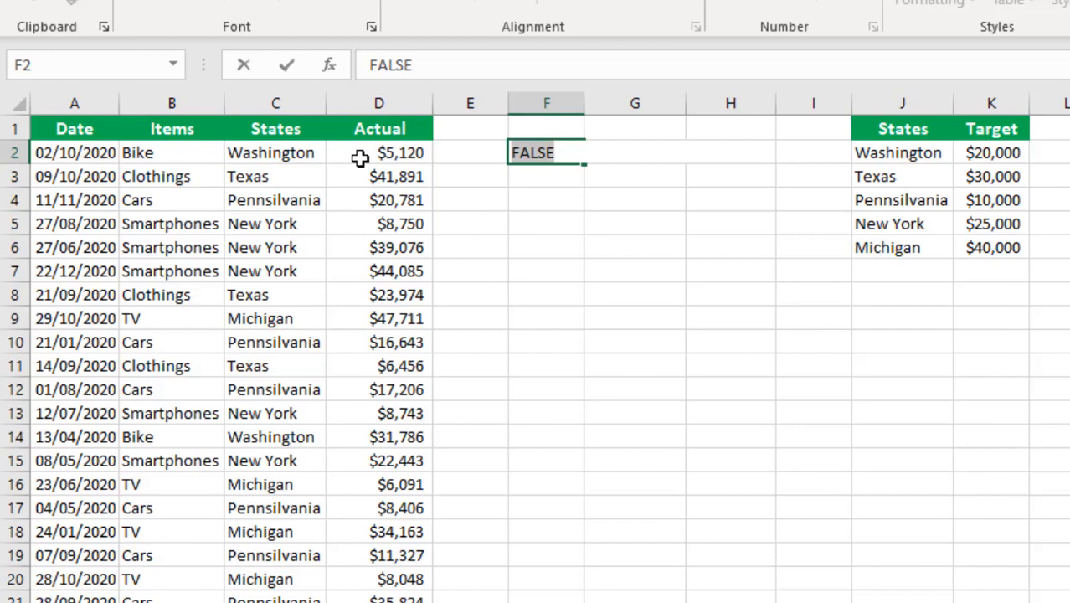
pyautogui.hotkey('ctrl', 'z')
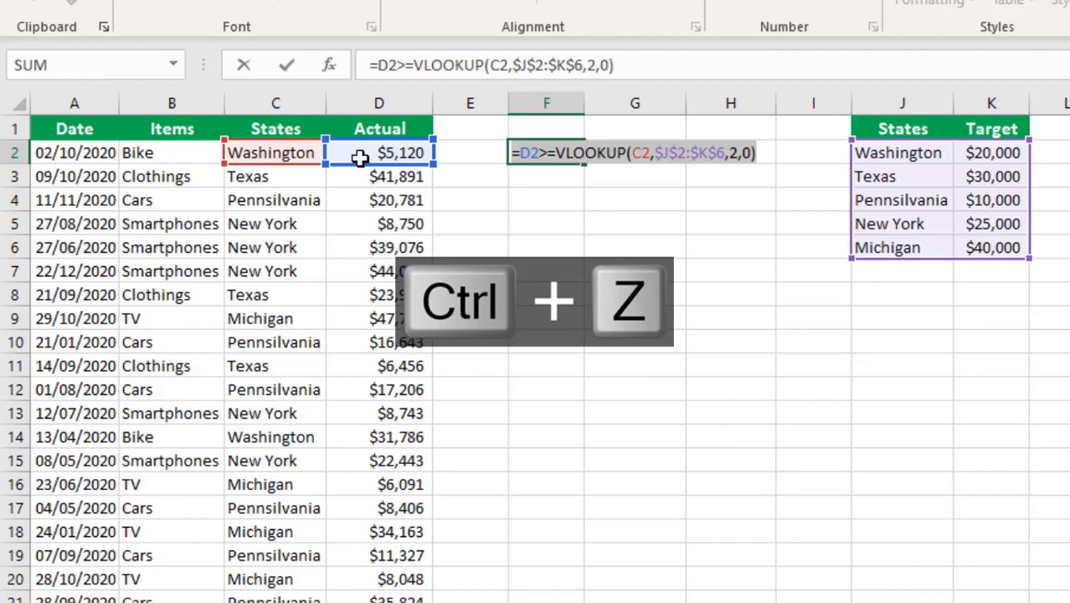
# Commit the formula in F2 and fill it down column F alongside the sales data.
pyautogui.hotkey('ctrl', 'Return')
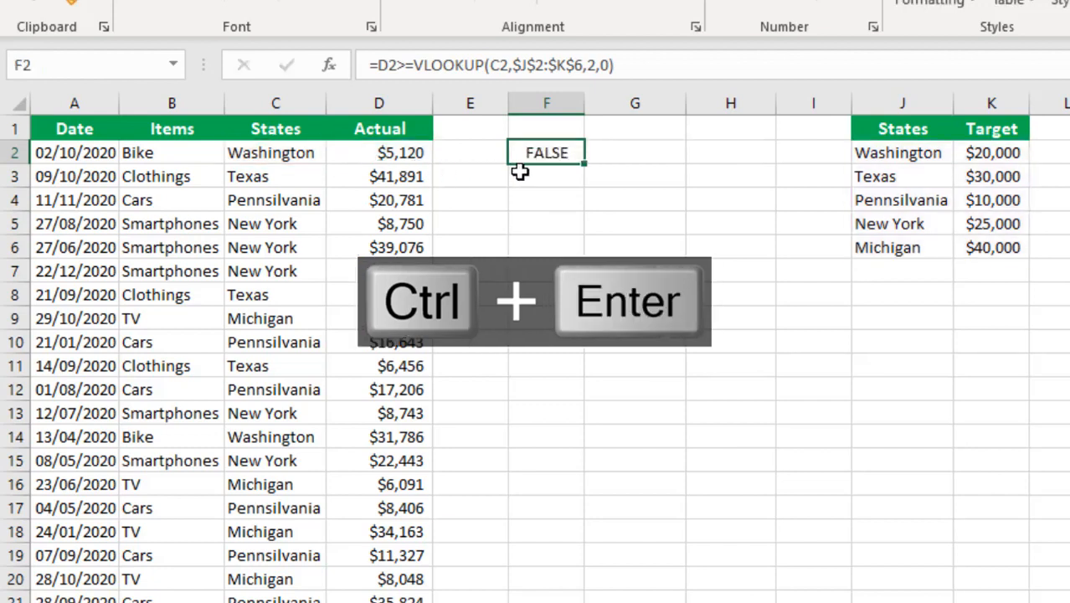
pyautogui.moveTo(587, 167); pyautogui.dragTo(554, 588)
pyautogui.hotkey('ctrl', 'Up')
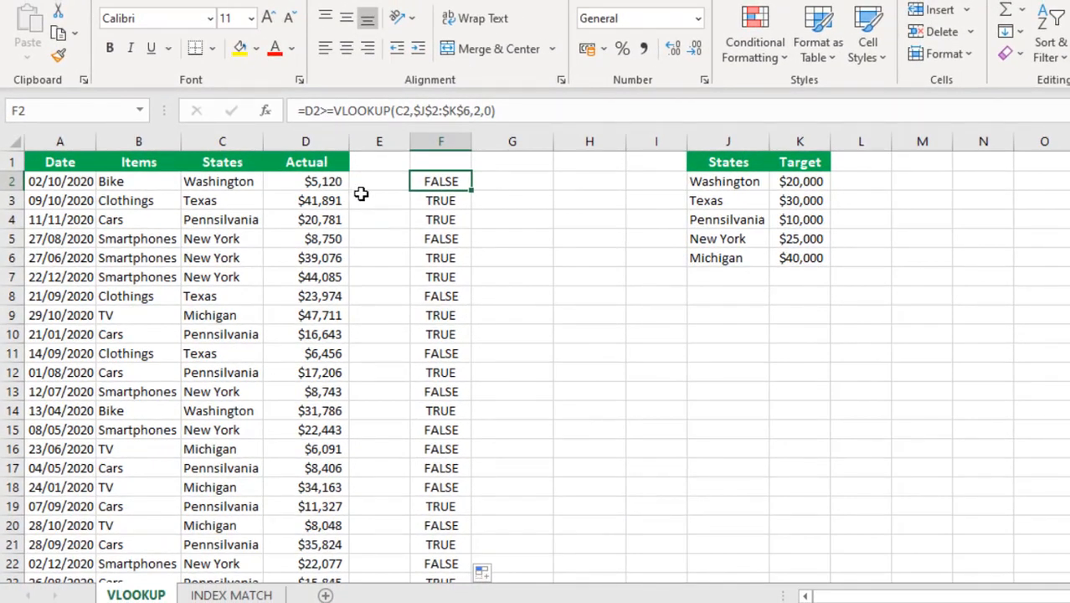
# Lock only the columns of the D2 and C2 references in the F2 formula, making them $D2 and $C2.
pyautogui.press('F2')
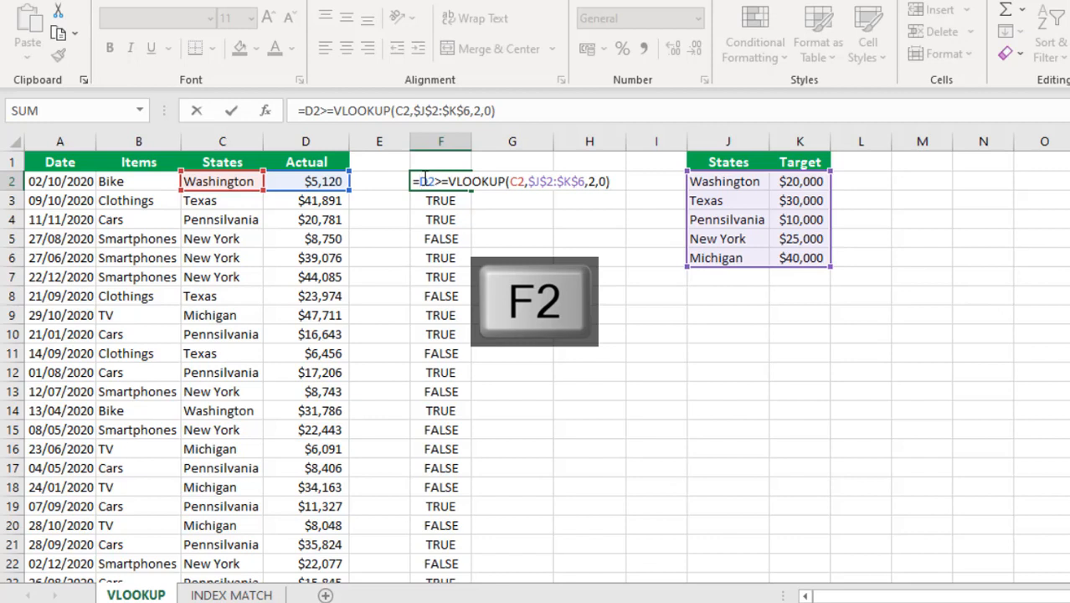
pyautogui.press('F4')
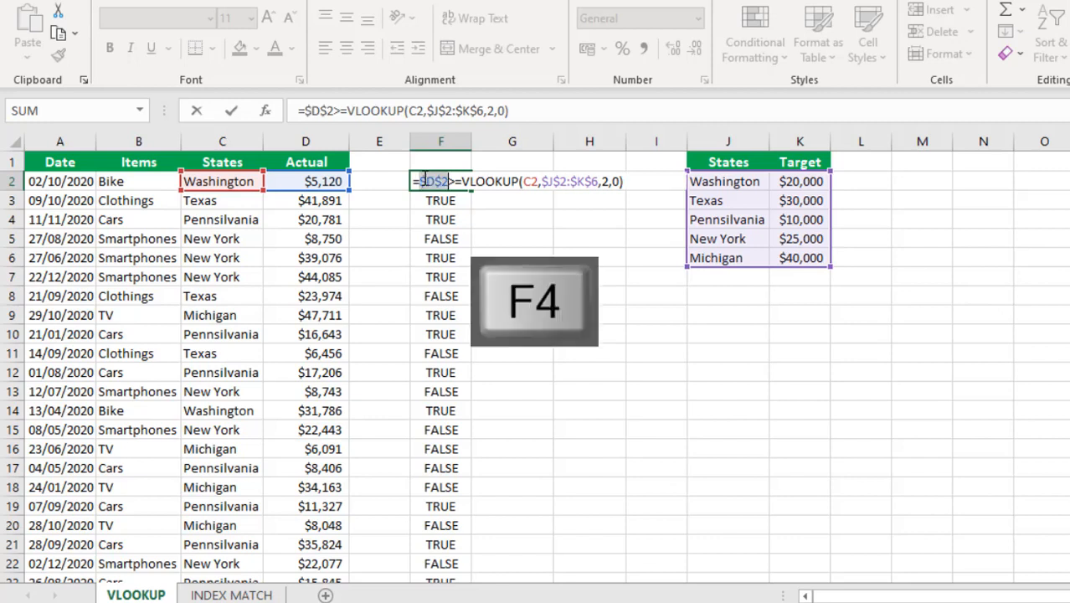
pyautogui.press('F4')
pyautogui.press('F4')
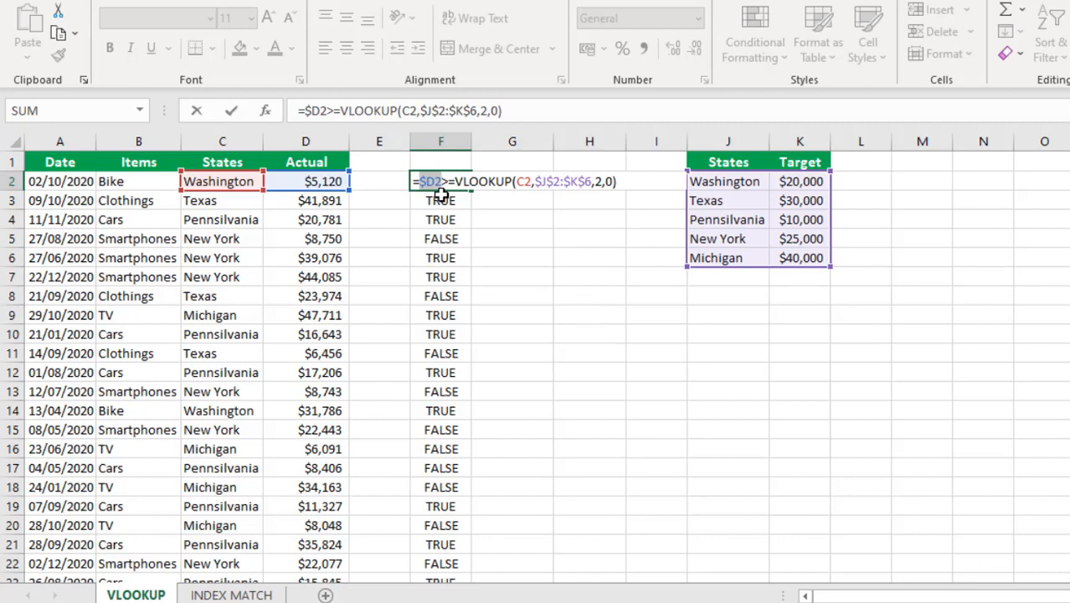
pyautogui.click(522, 182)
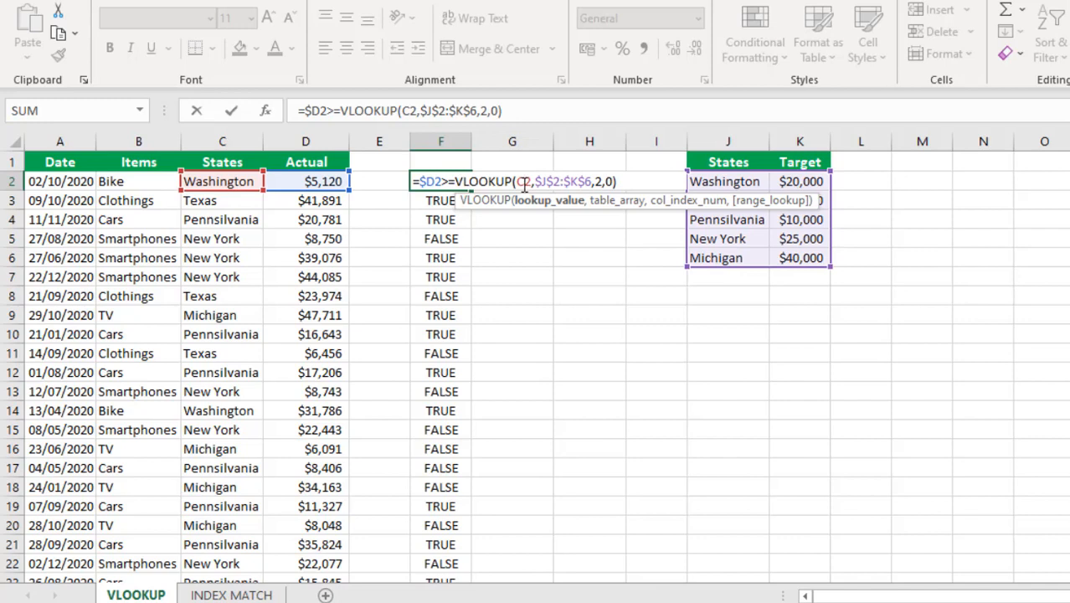
pyautogui.press('F4')
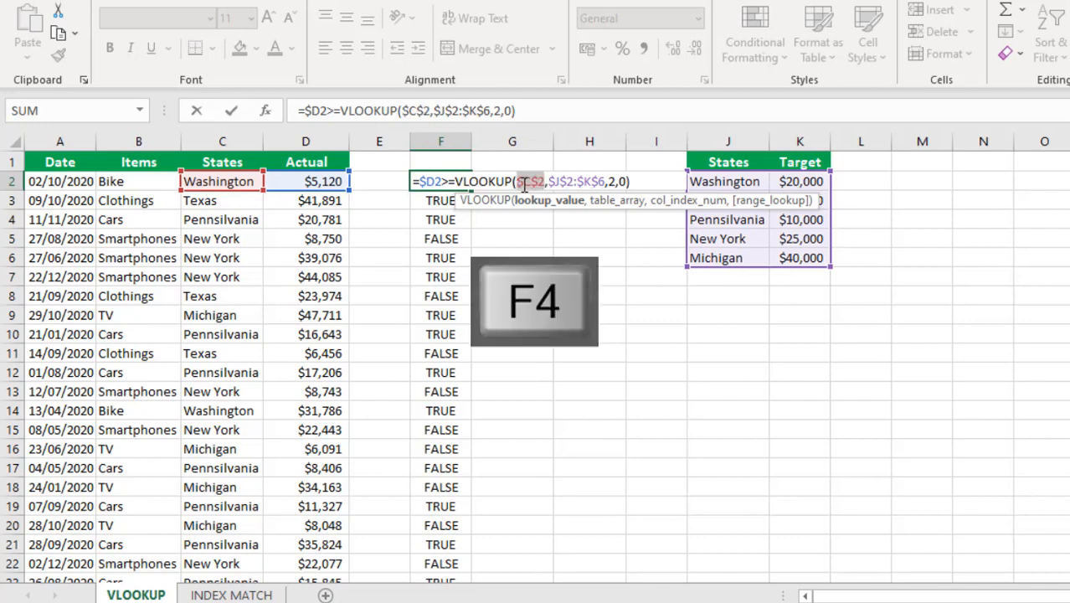
pyautogui.press('F4')
pyautogui.press('F4')
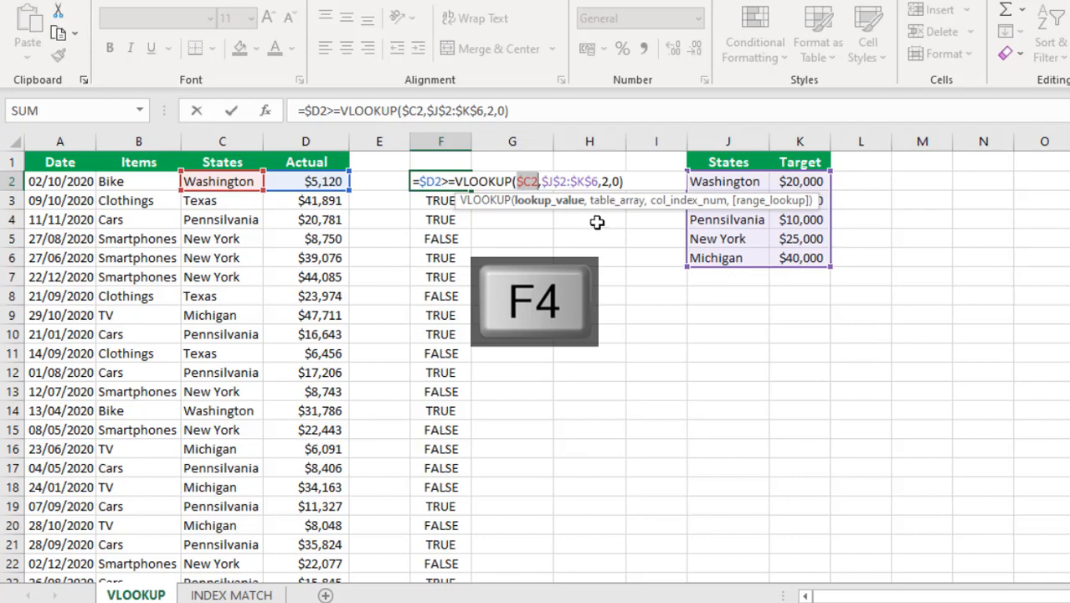
# Commit the mixed-reference formula in F2 and copy it down column F for all sales rows.
pyautogui.click(560, 182)
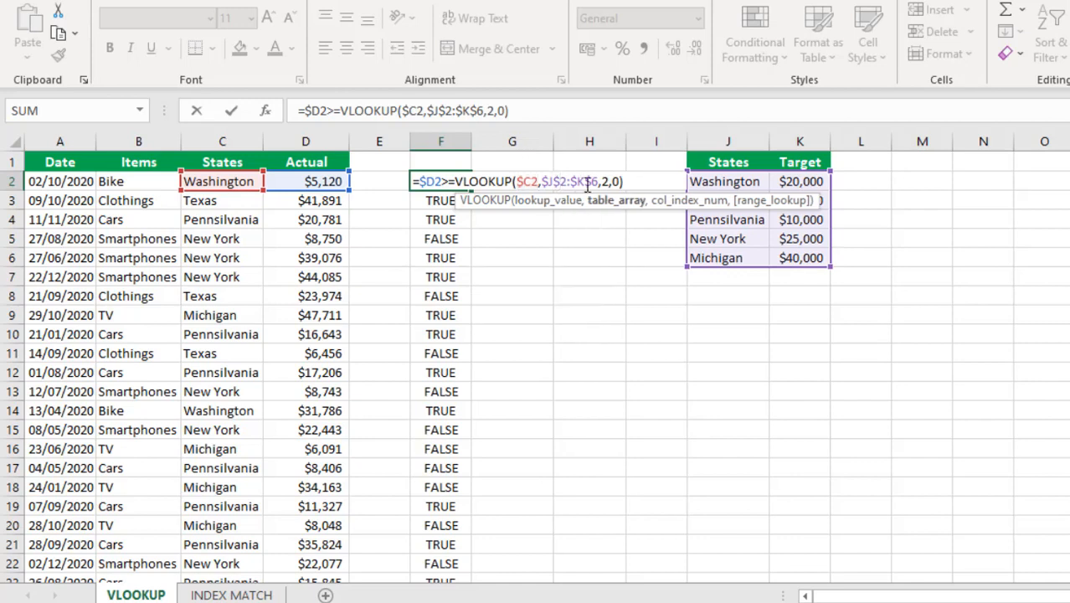
pyautogui.hotkey('ctrl', 'Return')
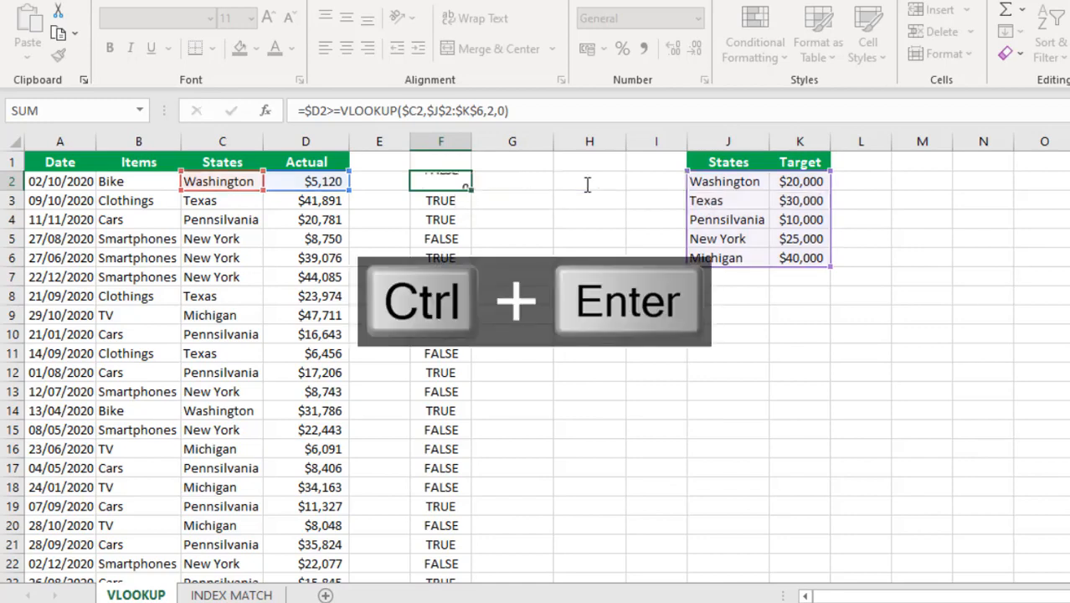
pyautogui.doubleClick(474, 189)
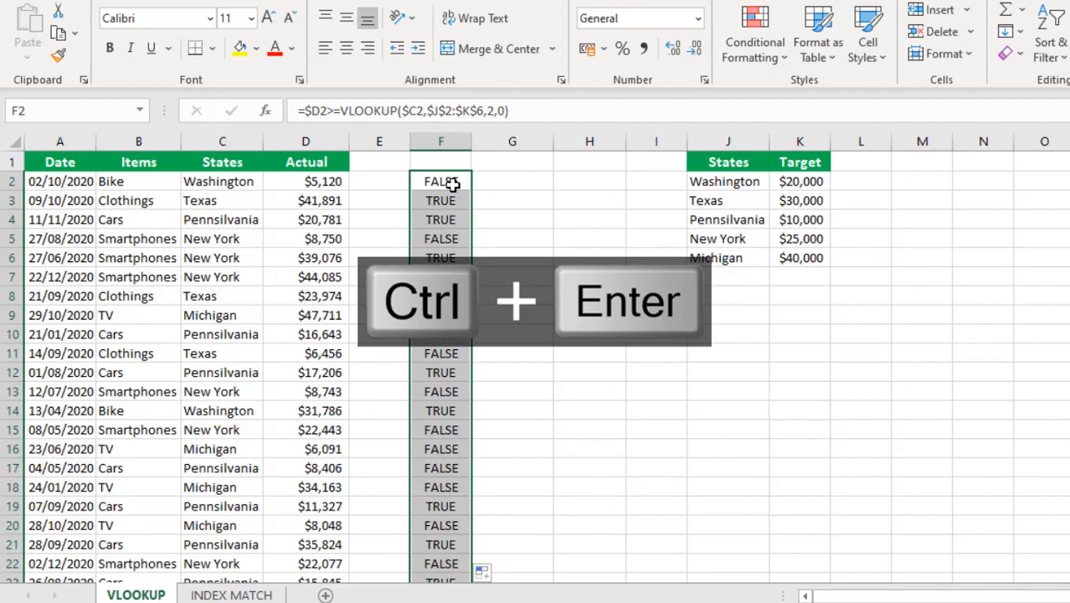
# Copy the full text of the F2 formula and leave the cell unedited.
pyautogui.click(452, 184)
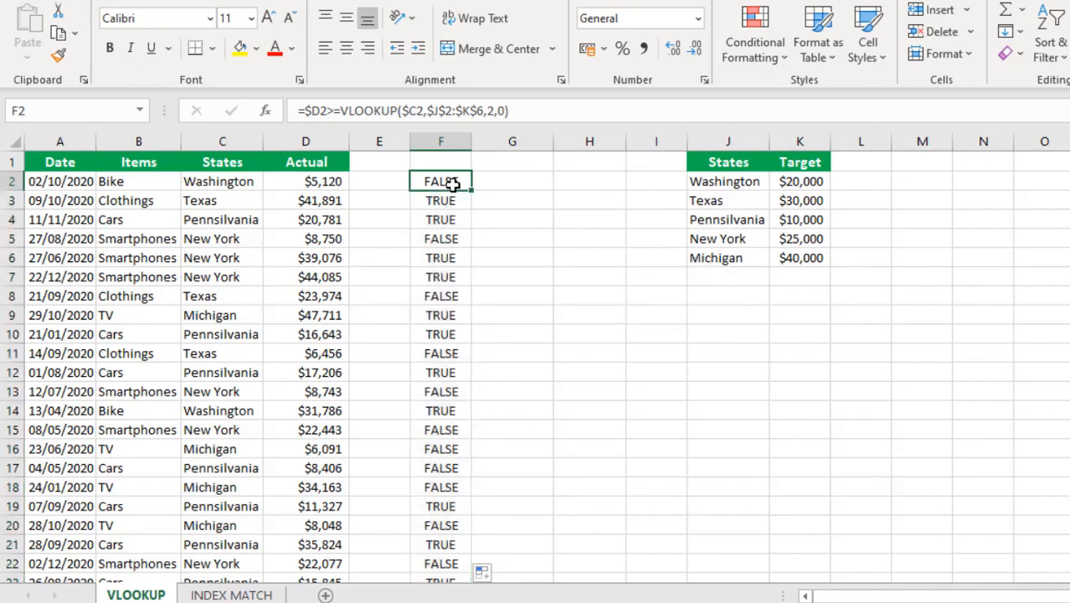
pyautogui.click(547, 109)
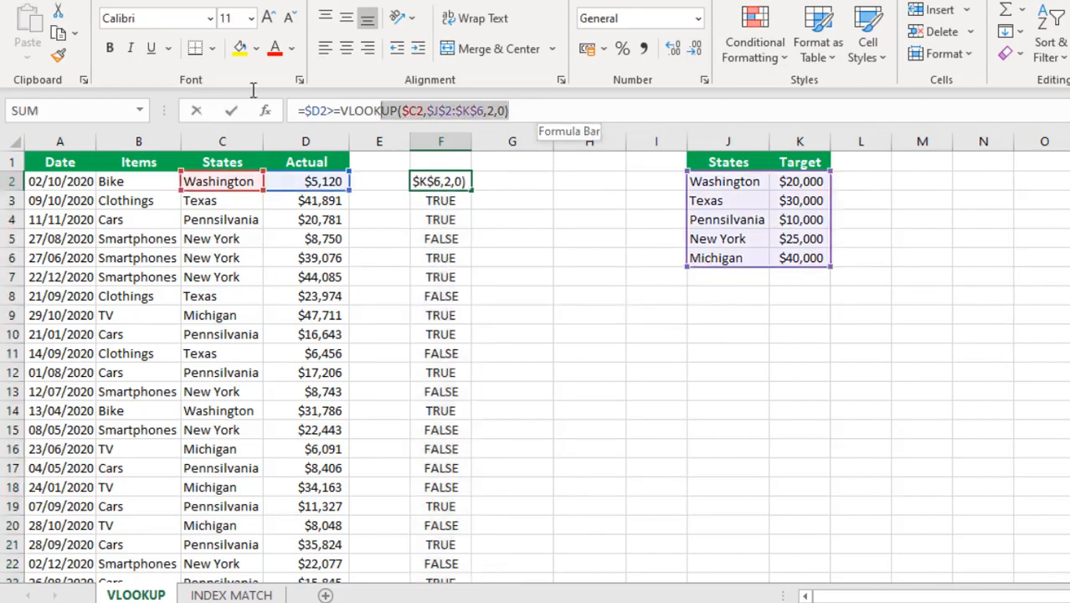
pyautogui.moveTo(547, 110); pyautogui.dragTo(171, 99)
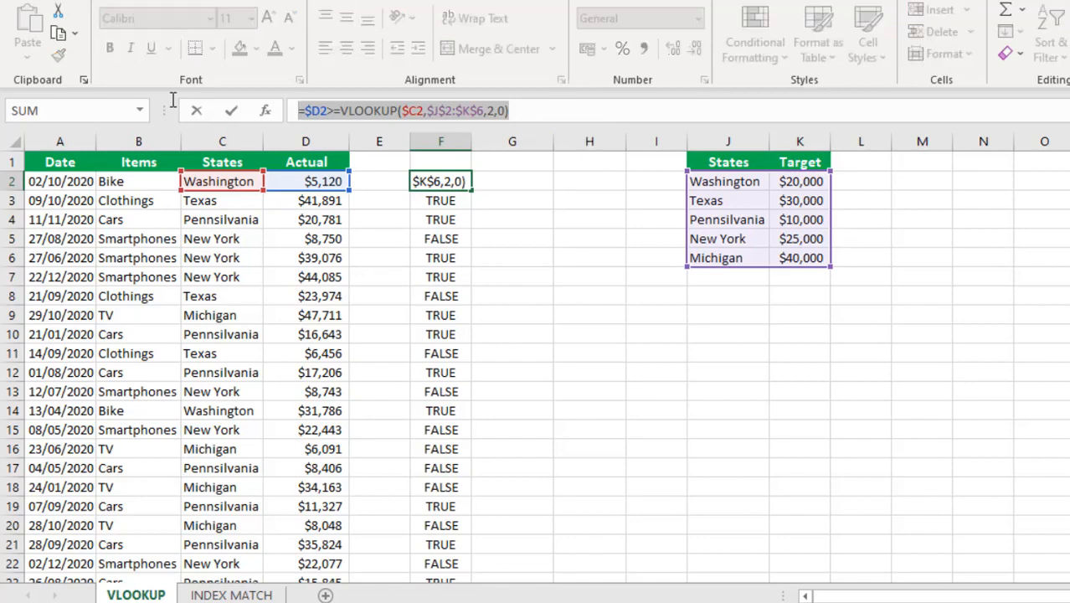
pyautogui.hotkey('ctrl', 'c')
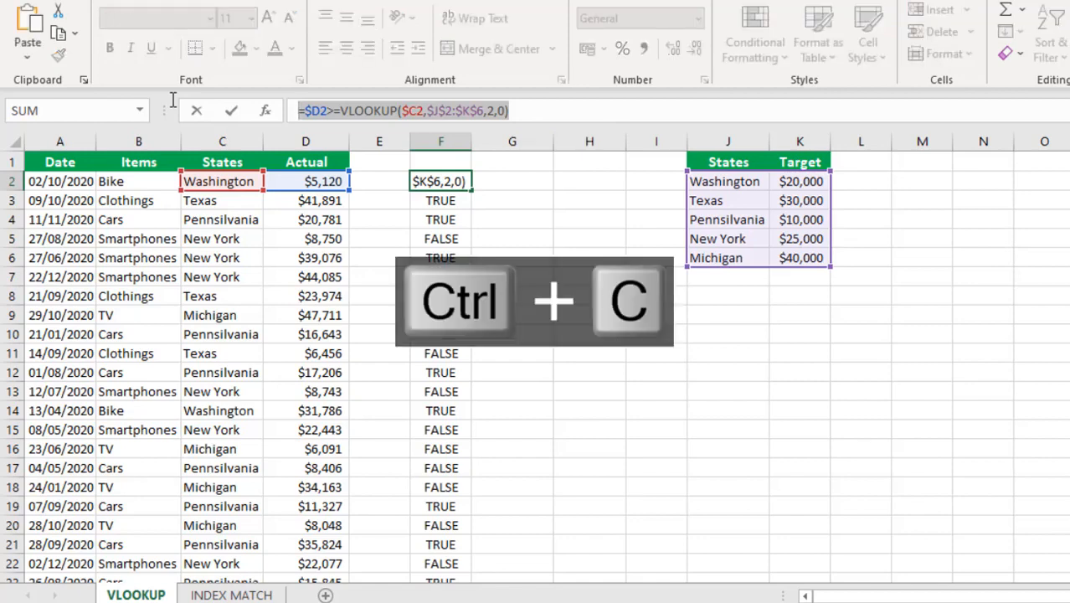
pyautogui.press('Escape')
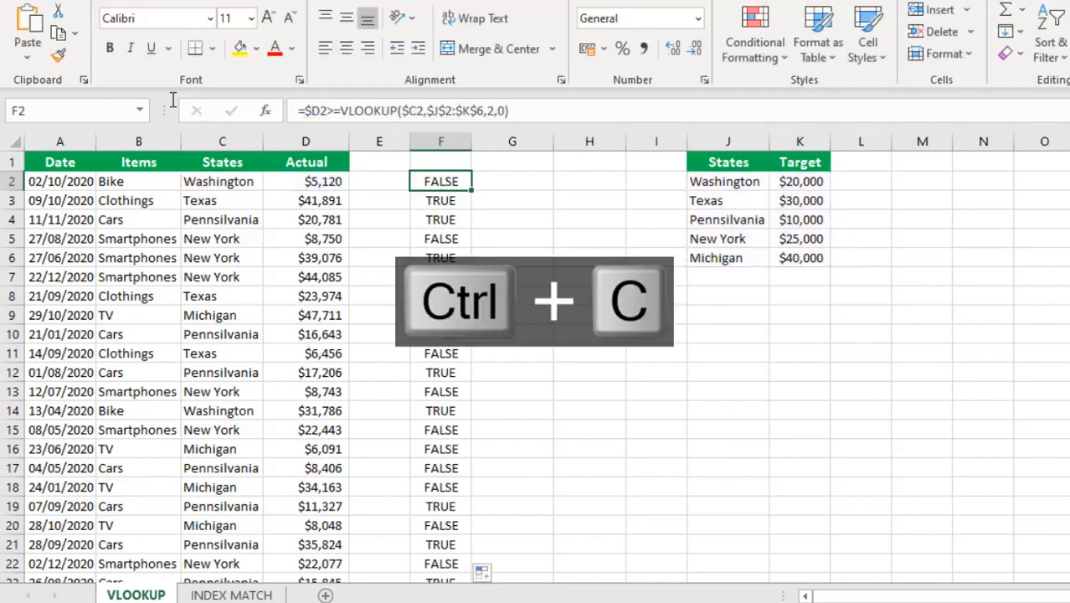
# Start a formula-based conditional formatting rule for the sales data A2:D27, using the copied formula =$D2>=VLOOKUP($C2,$J$2:$K$6,2,0).
pyautogui.click(49, 181)
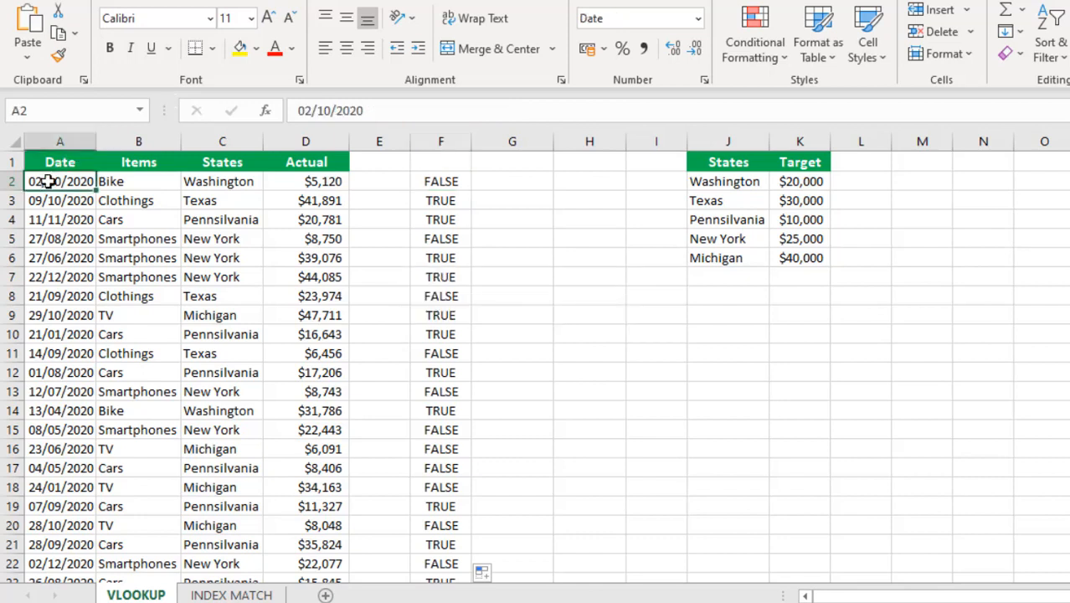
pyautogui.hotkey('ctrl', 'shift', 'Right')
pyautogui.hotkey('ctrl', 'shift', 'Down')
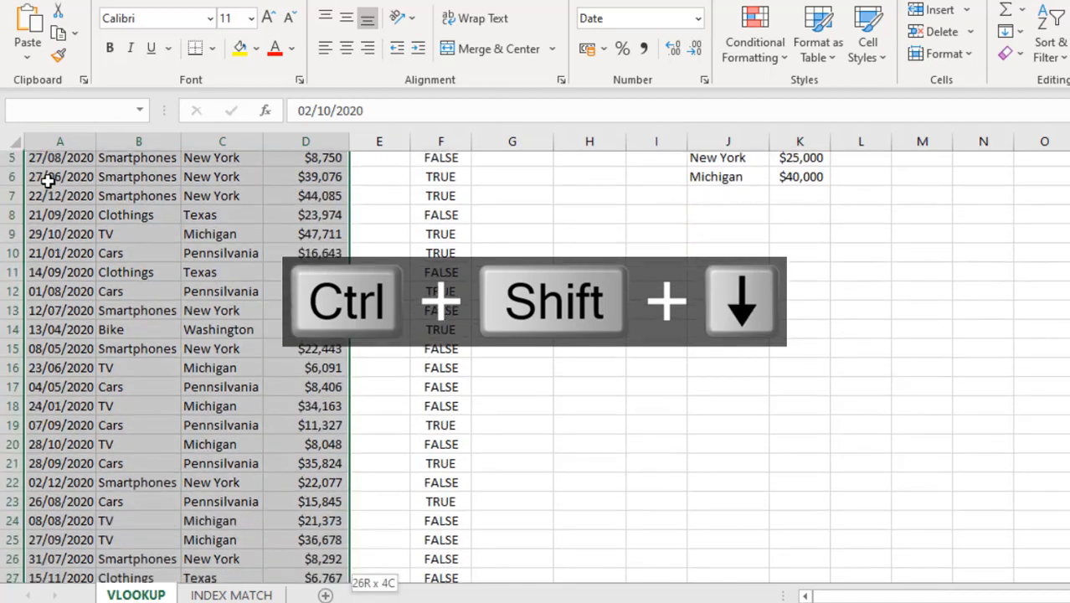
pyautogui.hotkey('ctrl', 'BackSpace')
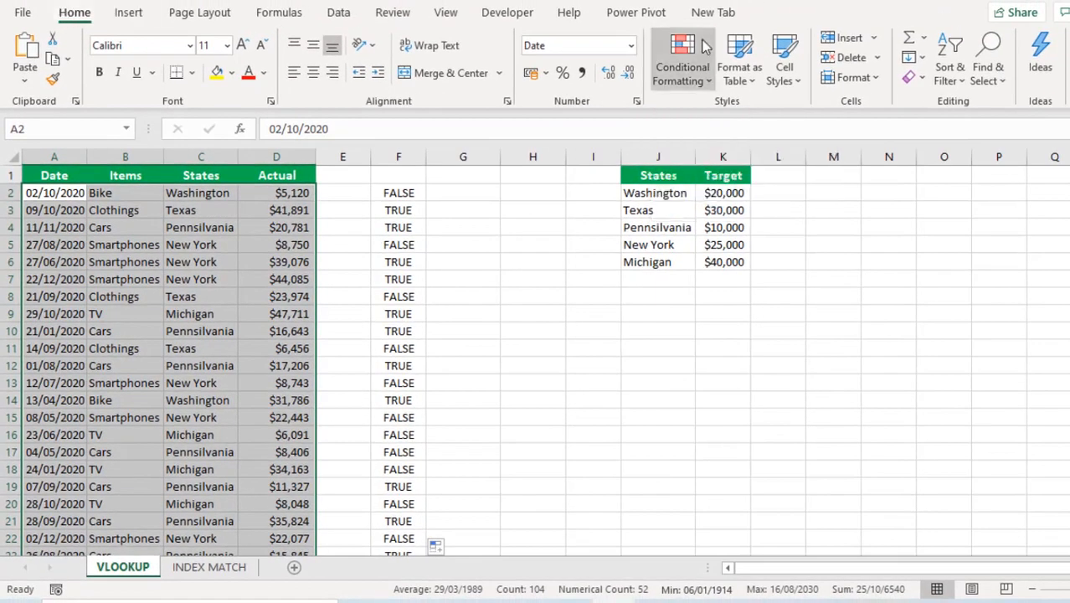
pyautogui.click(695, 64)
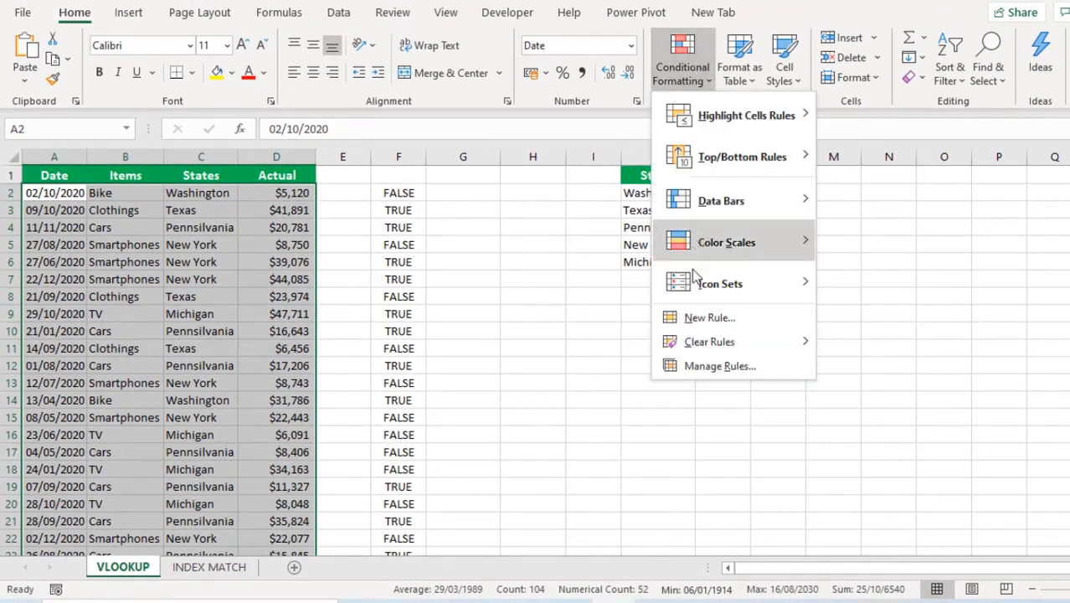
pyautogui.click(706, 320)
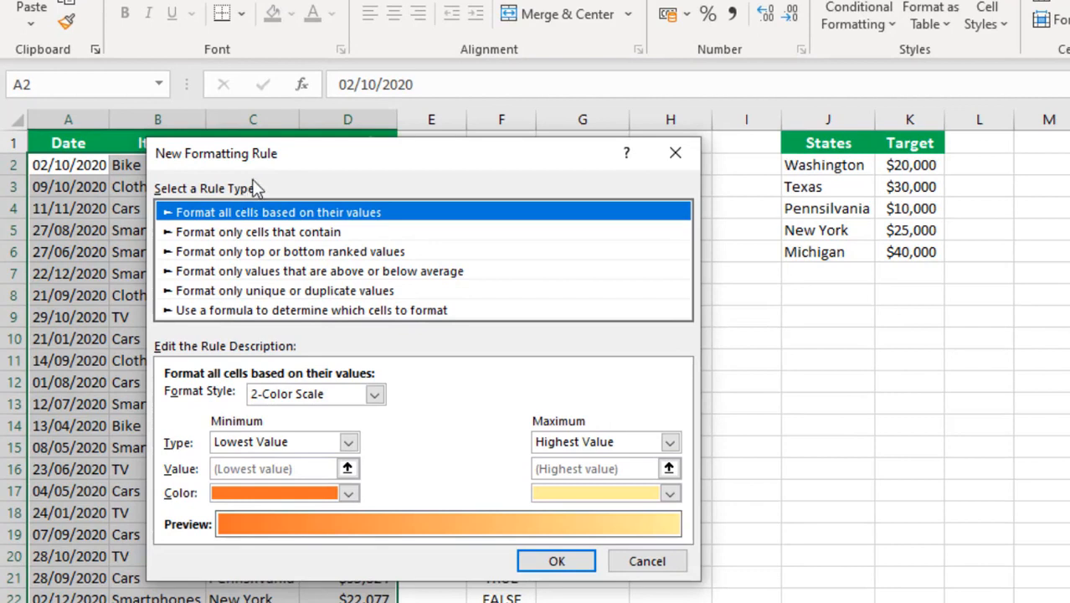
pyautogui.click(255, 310)
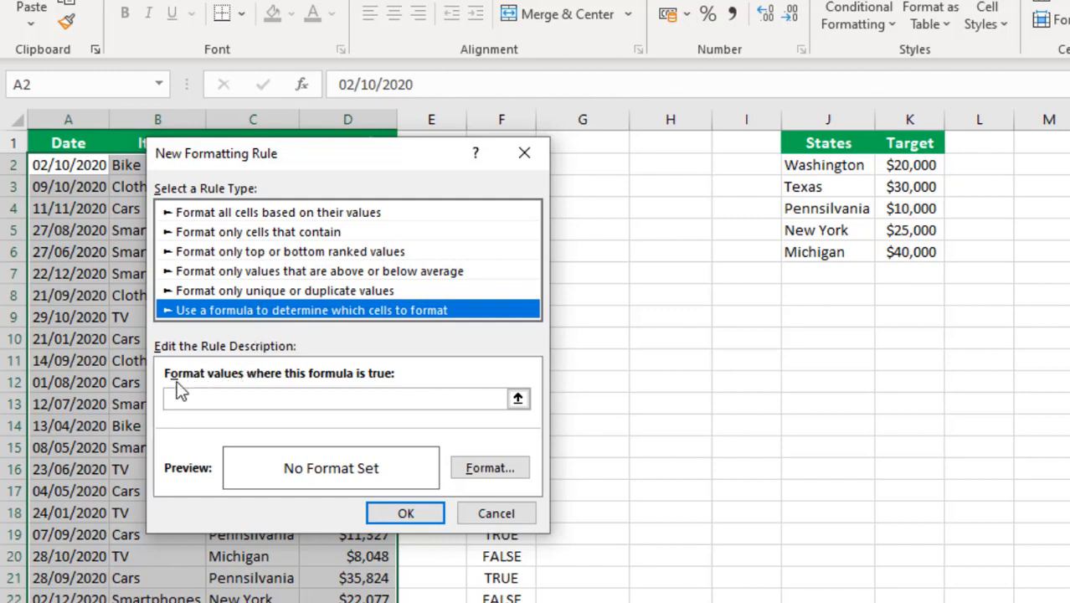
pyautogui.click(309, 403)
pyautogui.hotkey('ctrl', 'v')
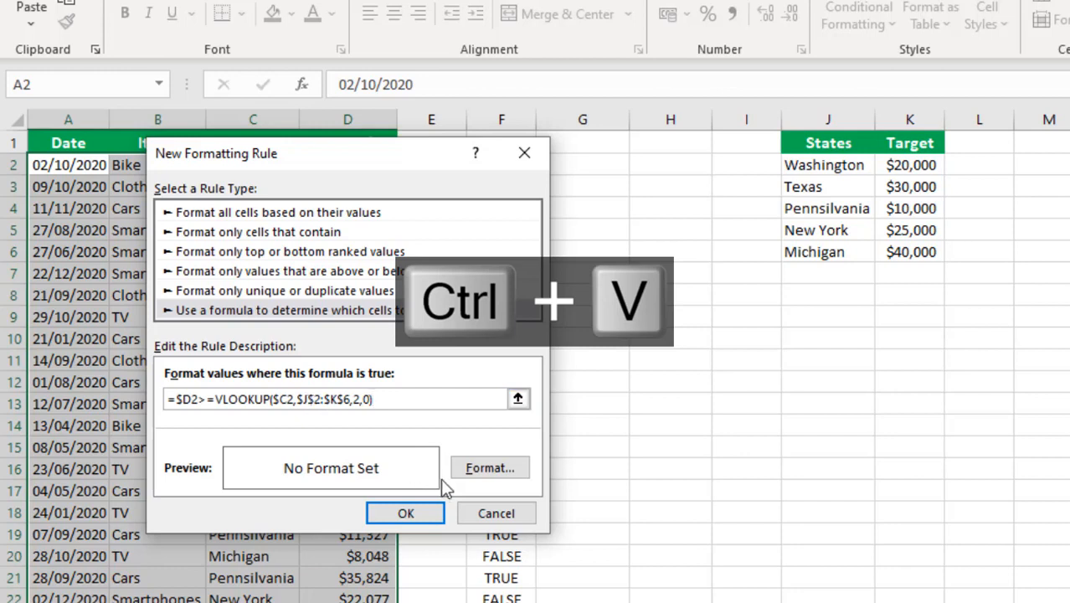
# Give the formatting rule a solid green fill and apply it to the selected sales data.
pyautogui.click(490, 478)
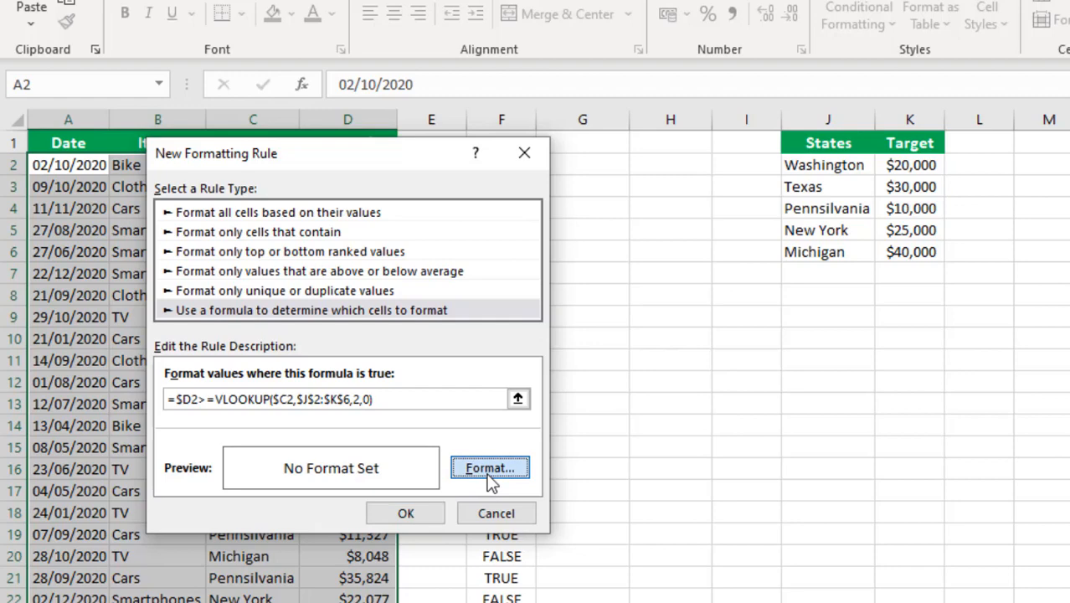
pyautogui.click(489, 471)
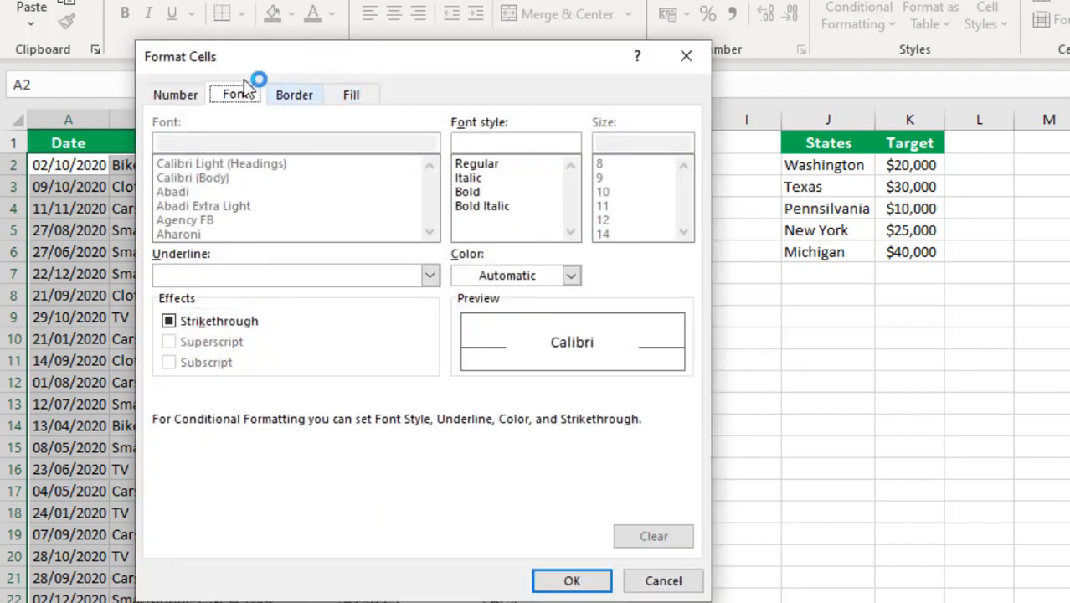
pyautogui.click(351, 95)
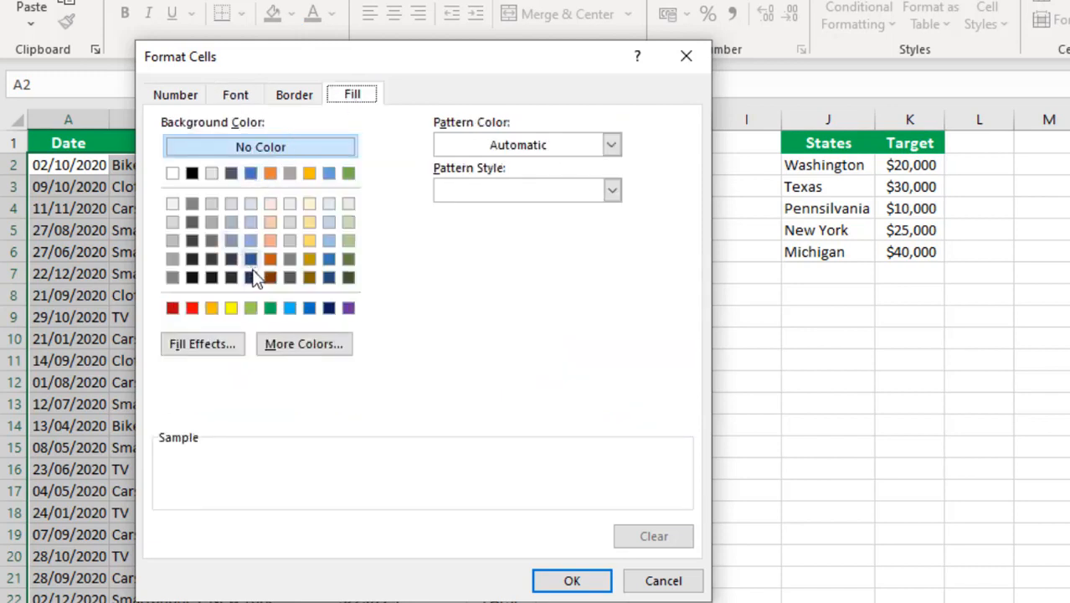
pyautogui.click(270, 311)
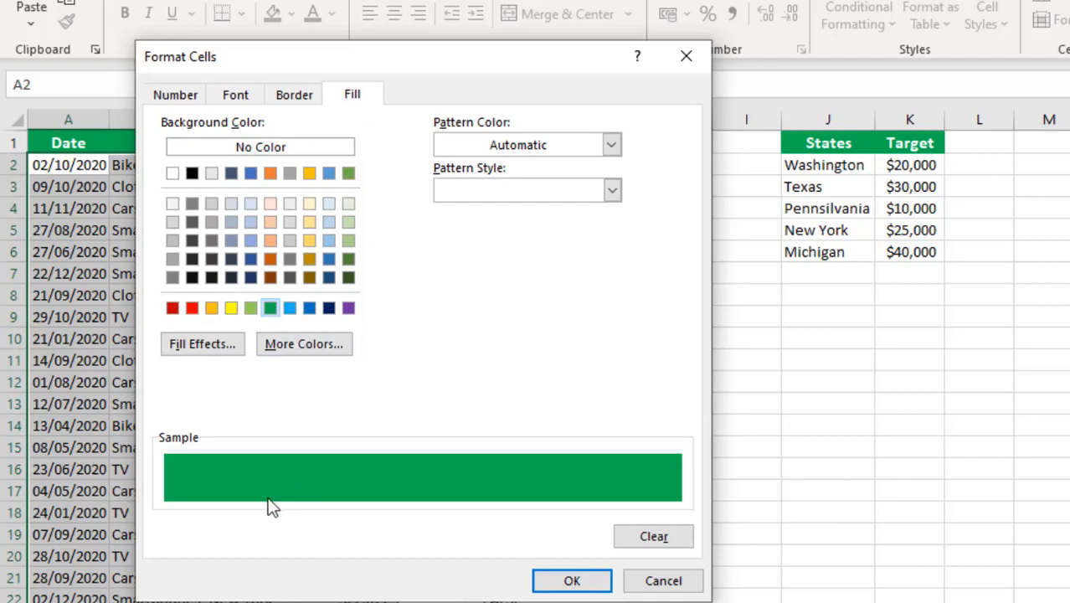
pyautogui.click(591, 581)
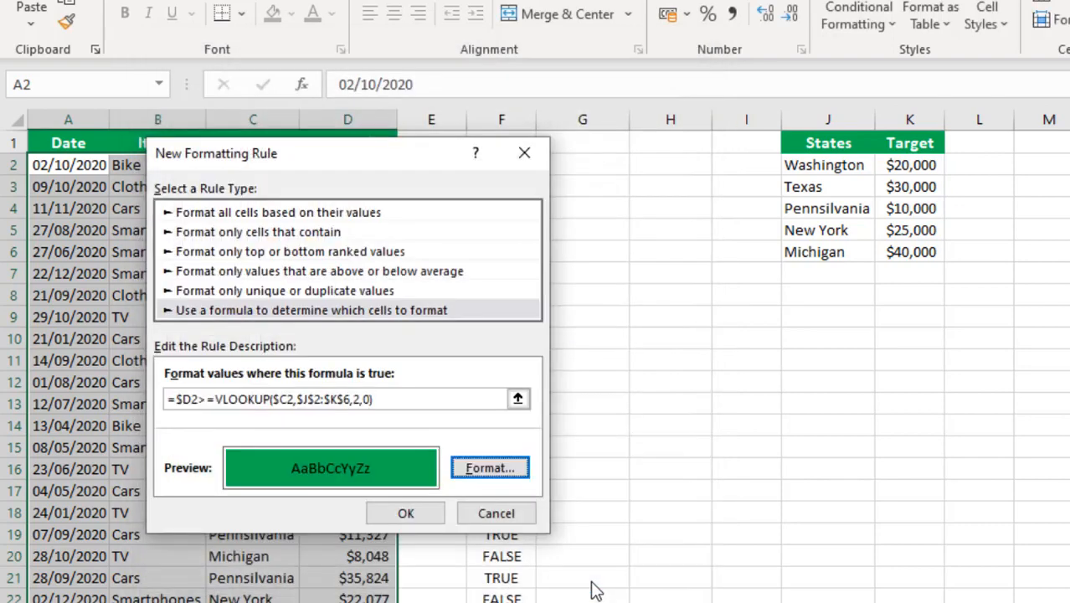
pyautogui.click(401, 513)
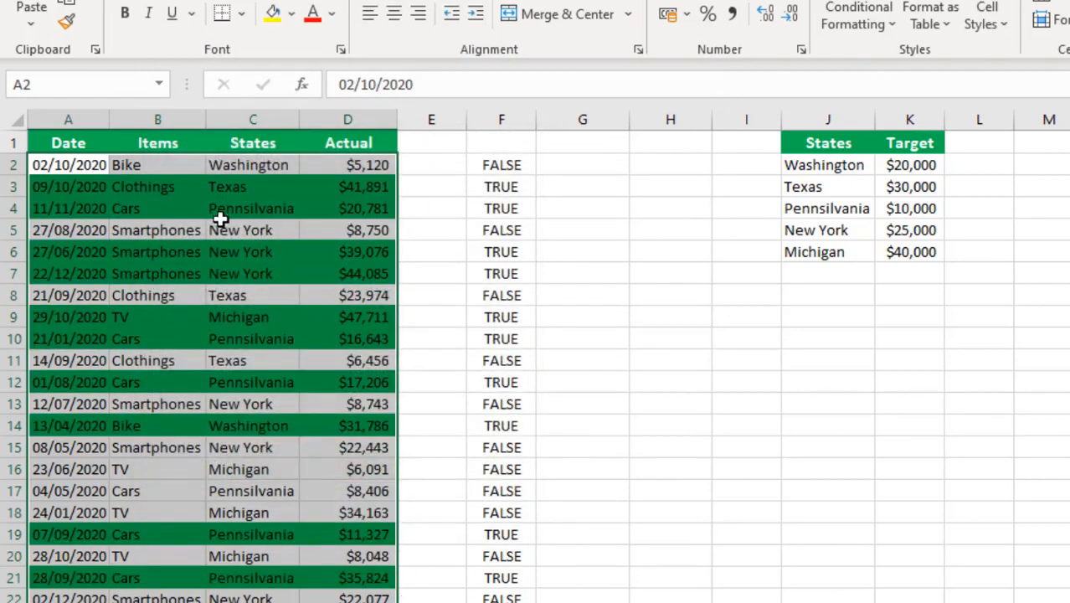
# Compare the row 3 Texas sale with its target in K3, and set the actual amount in D3 to 30000.
pyautogui.click(258, 191)
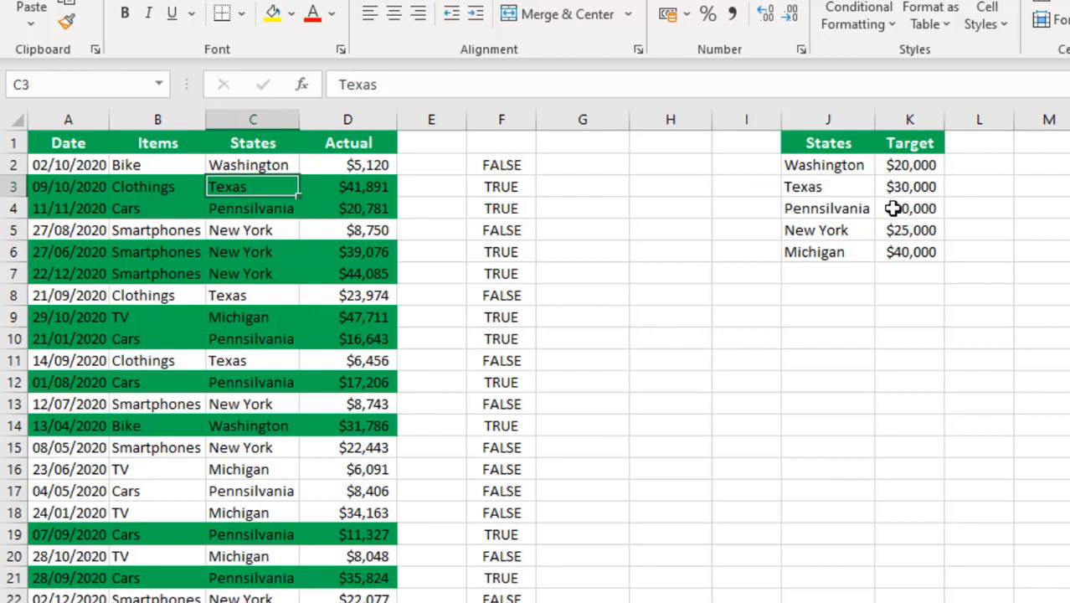
pyautogui.click(919, 188)
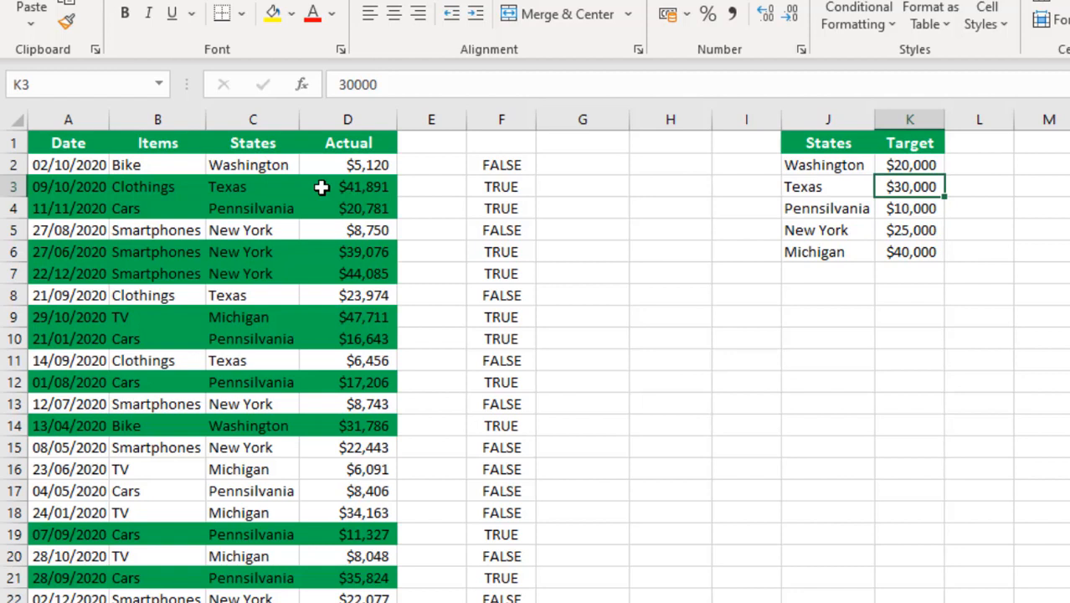
pyautogui.click(322, 187)
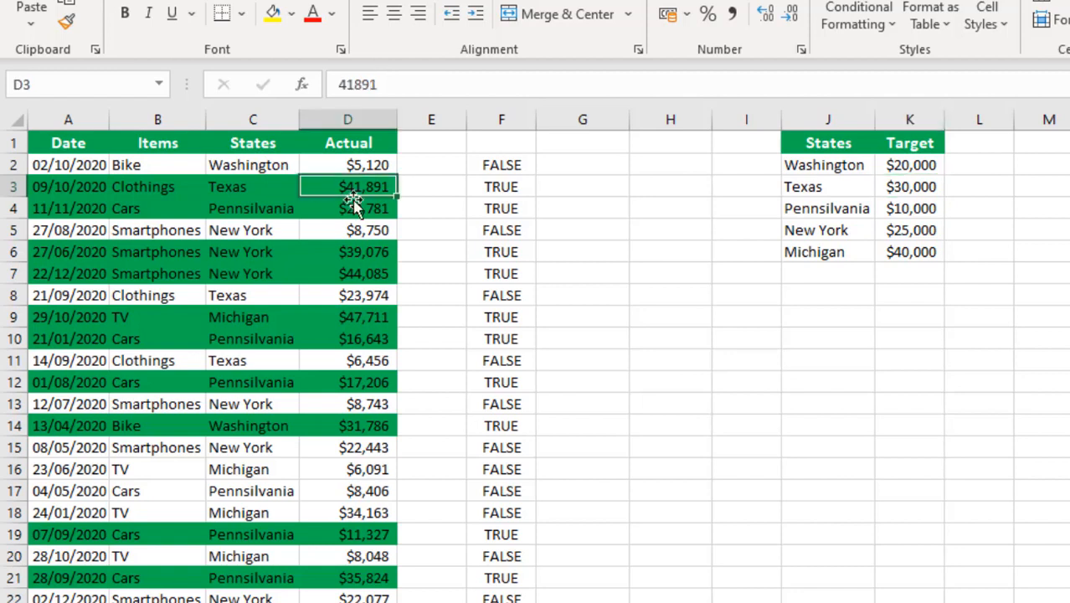
pyautogui.write('3')
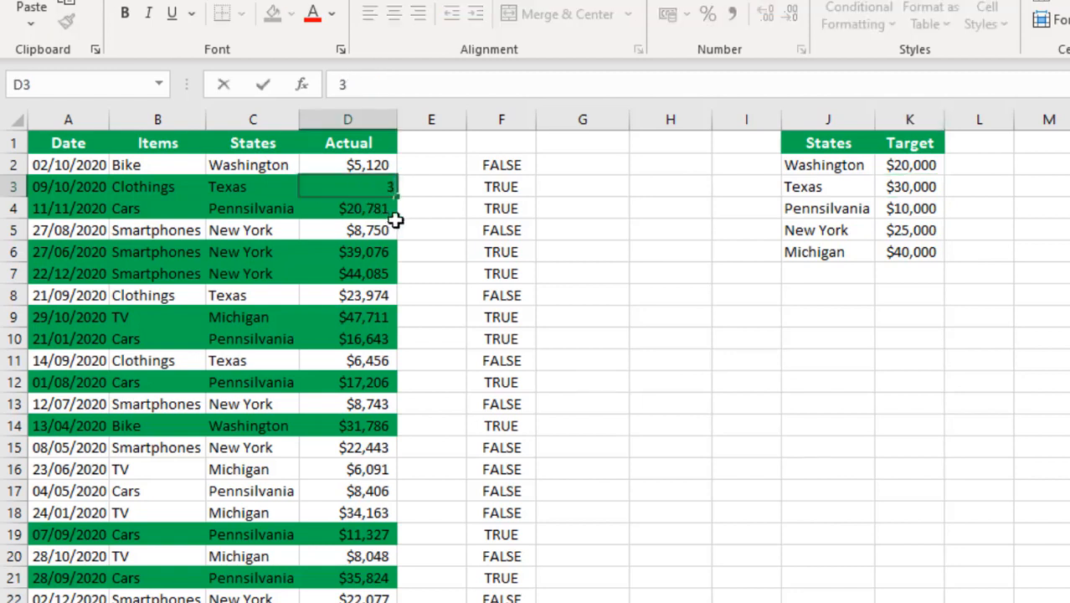
pyautogui.write('0000')
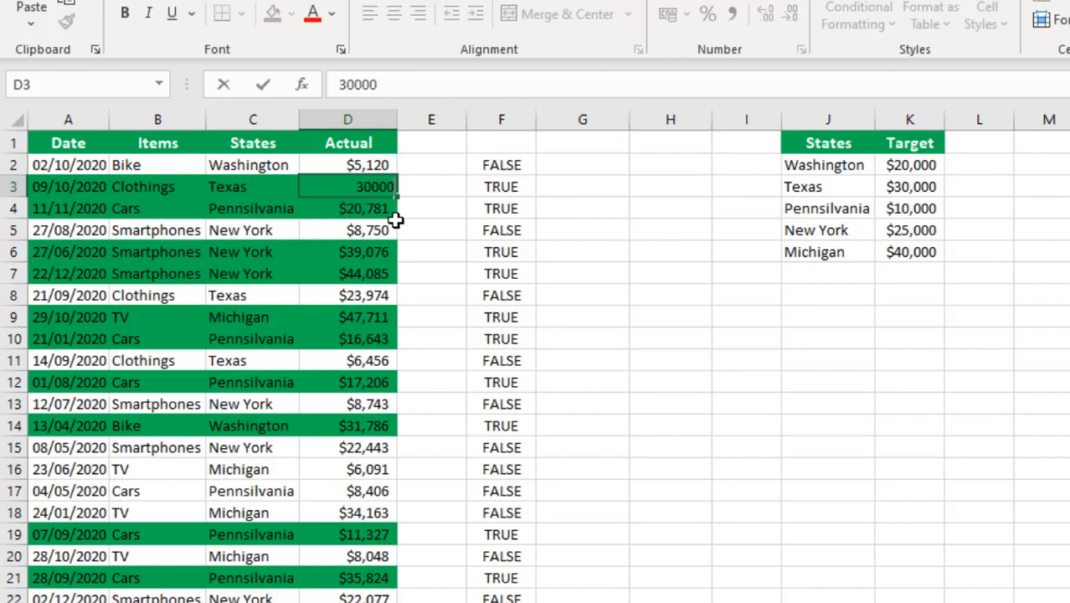
pyautogui.press('Return')
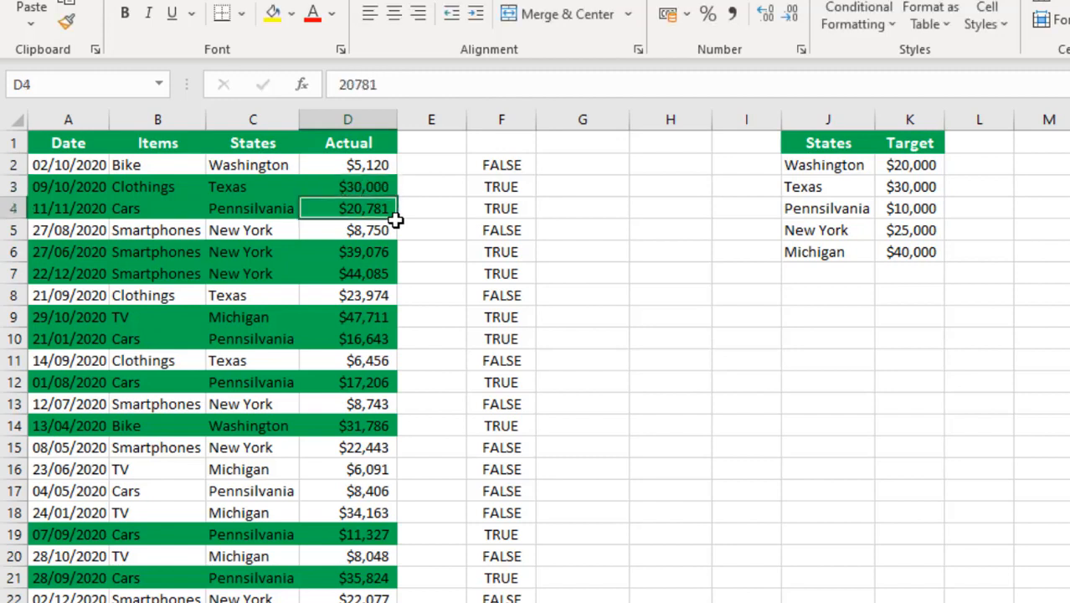
pyautogui.doubleClick(345, 186)
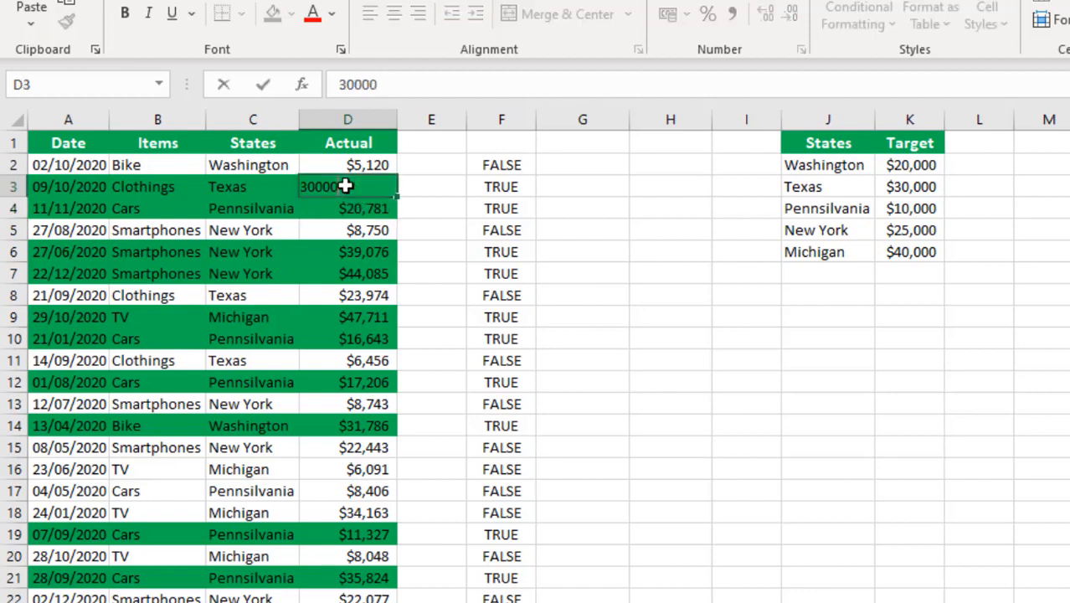
pyautogui.press('Escape')
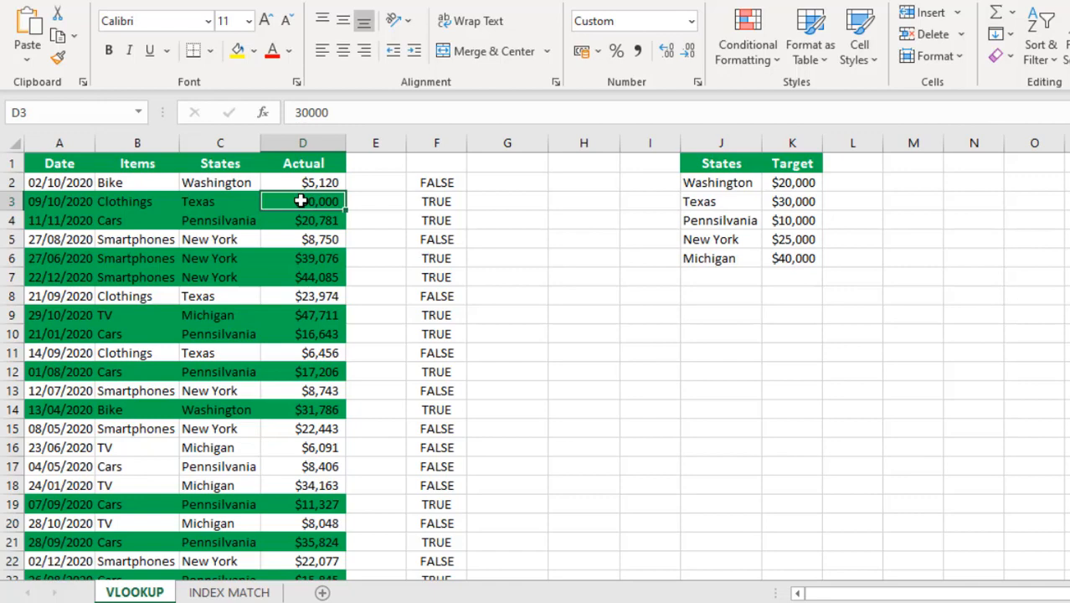
# On the INDEX MATCH sheet, begin a comparison formula in F2 with =D2>=.
pyautogui.click(238, 593)
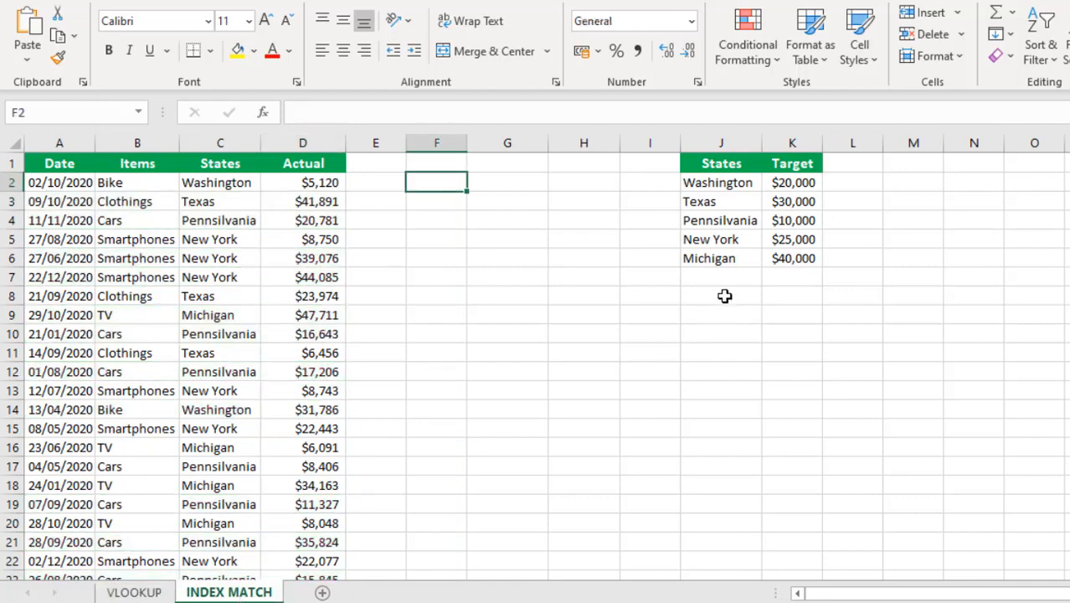
pyautogui.click(61, 182)
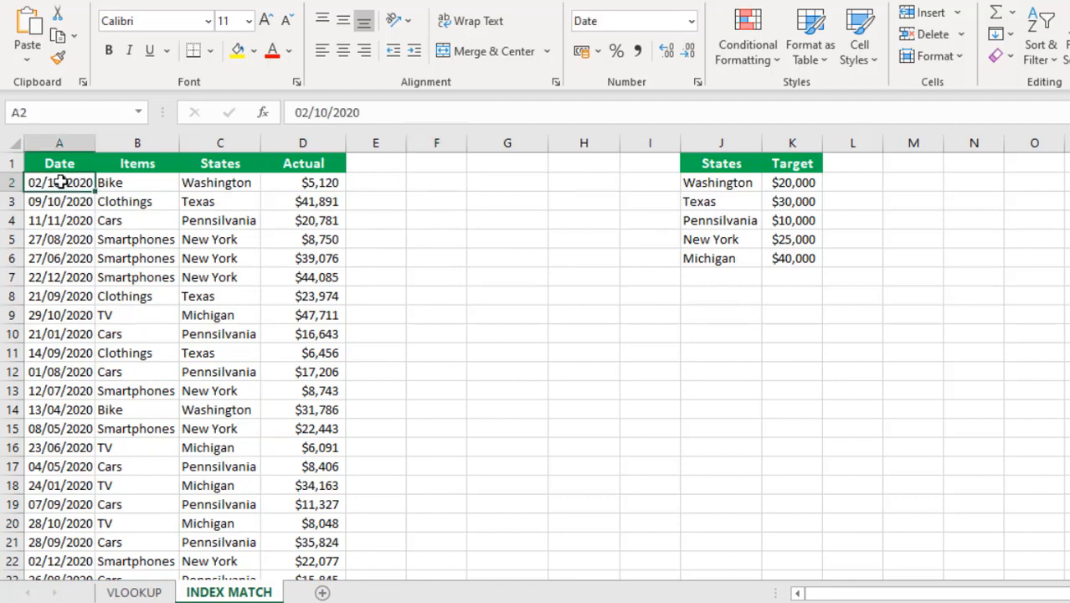
pyautogui.doubleClick(436, 181)
pyautogui.write('=')
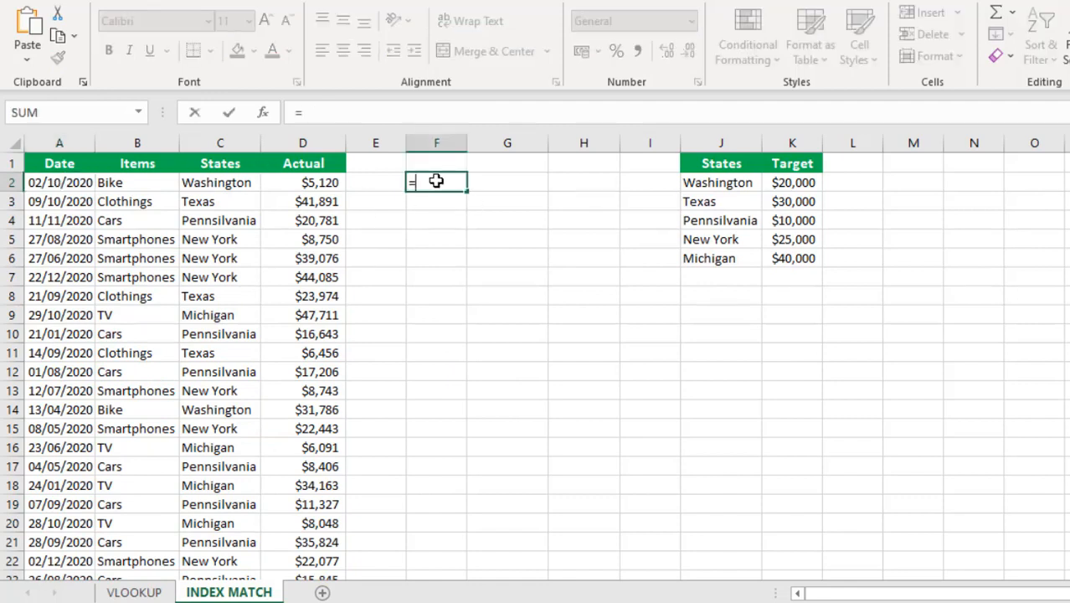
pyautogui.click(318, 183)
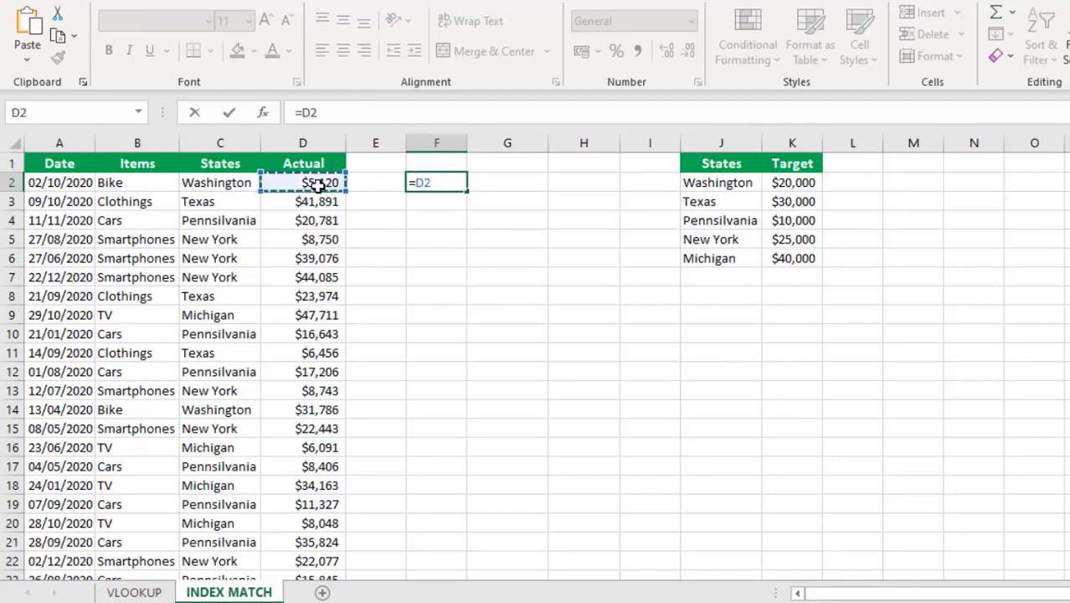
pyautogui.write('>=')
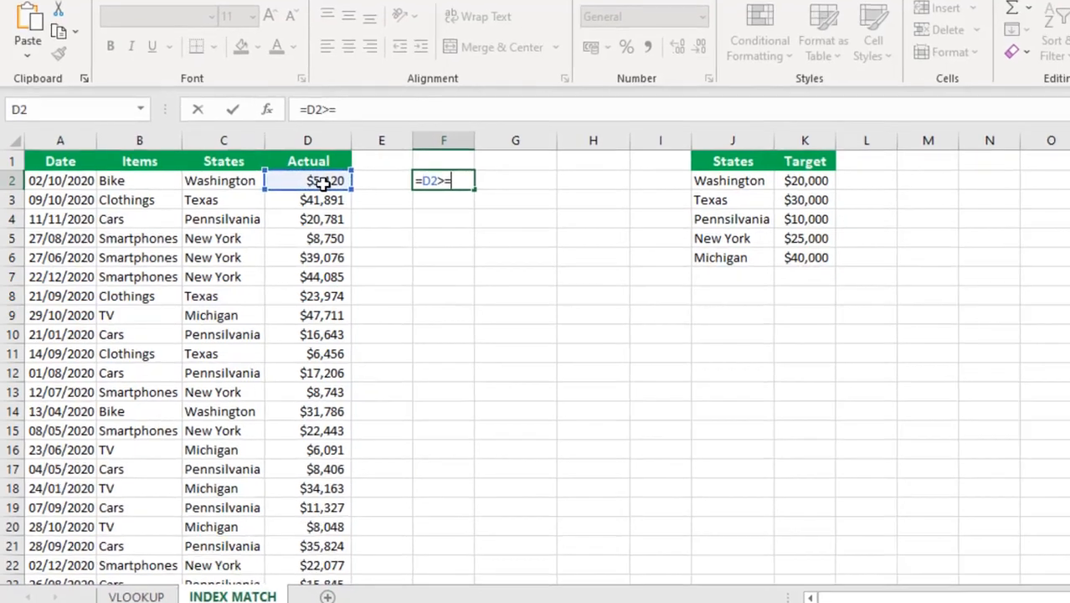
# Add the INDEX function to the F2 formula with the target amounts as its absolute array, $K$2:$K$6.
pyautogui.write('ind')
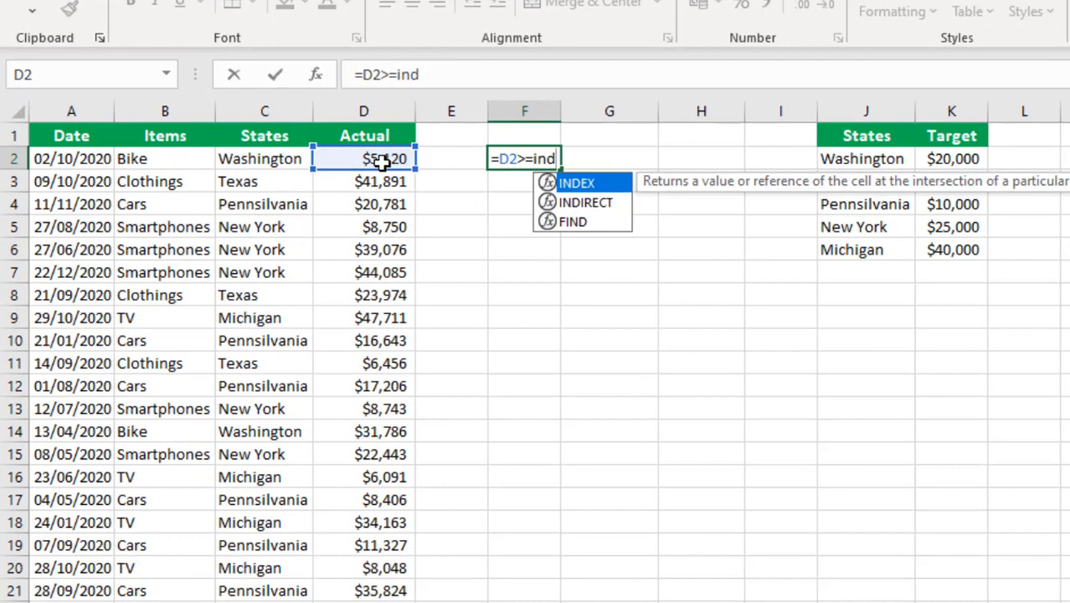
pyautogui.press('Tab')
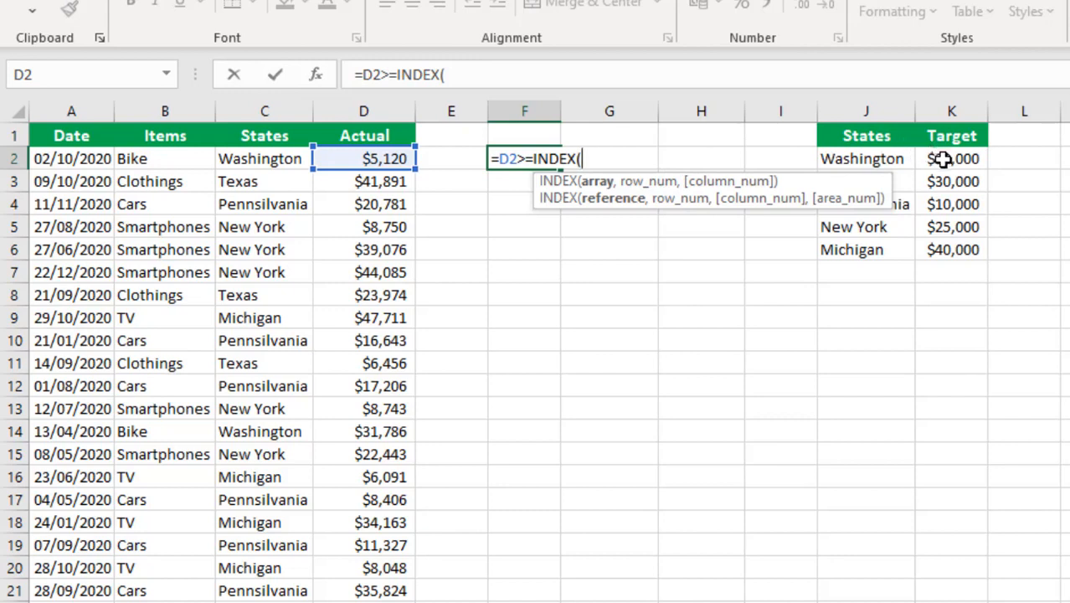
pyautogui.moveTo(946, 159); pyautogui.dragTo(966, 249)
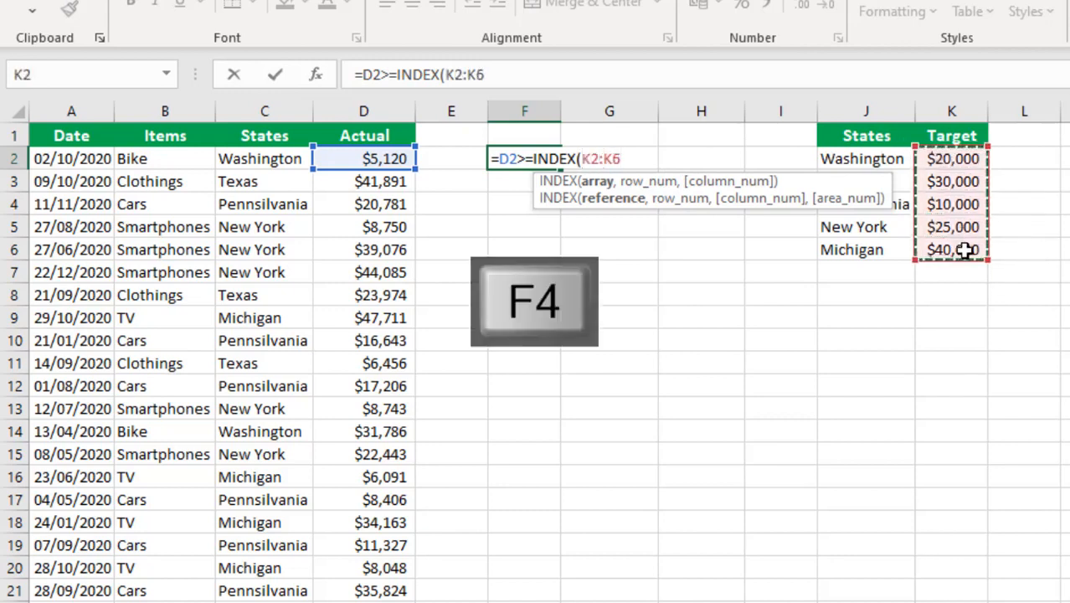
pyautogui.press('F4')
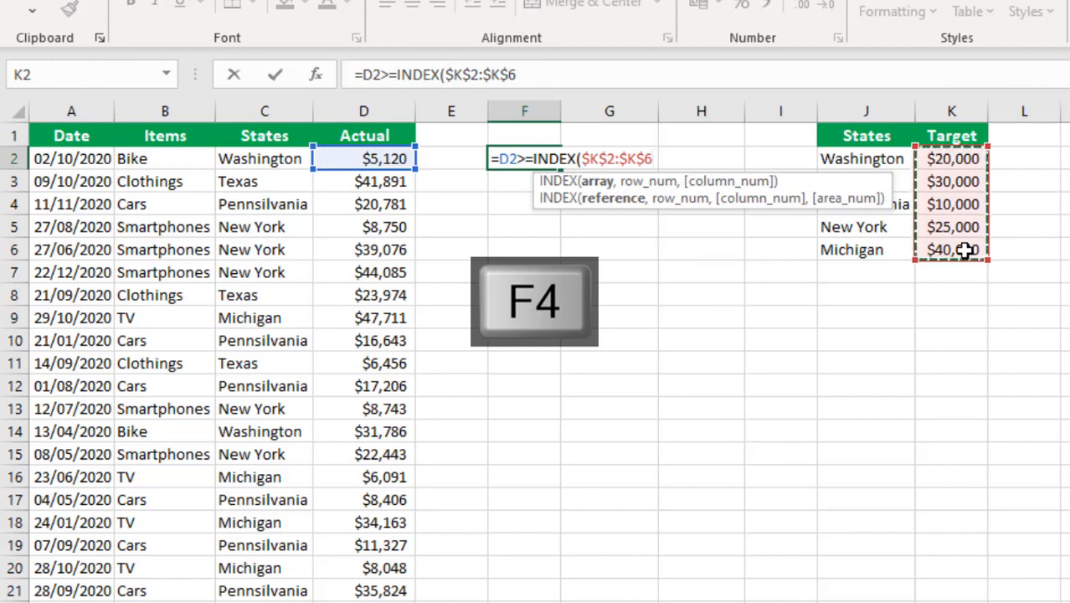
# Nest a MATCH function as the INDEX row number in F2, with the column-locked state cell $C2 as its lookup value.
pyautogui.write(',')
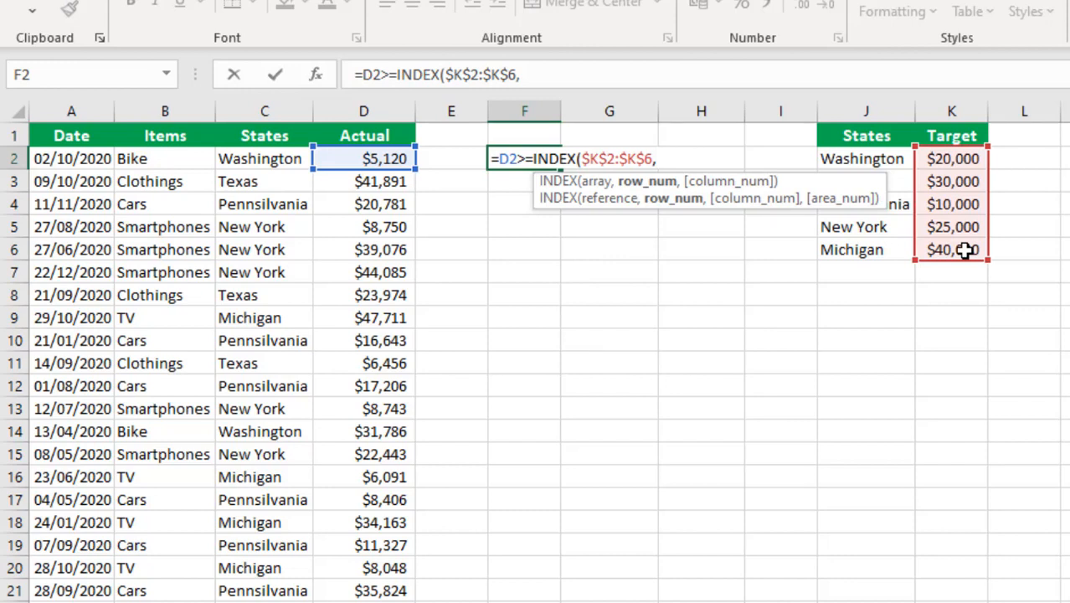
pyautogui.write('matc')
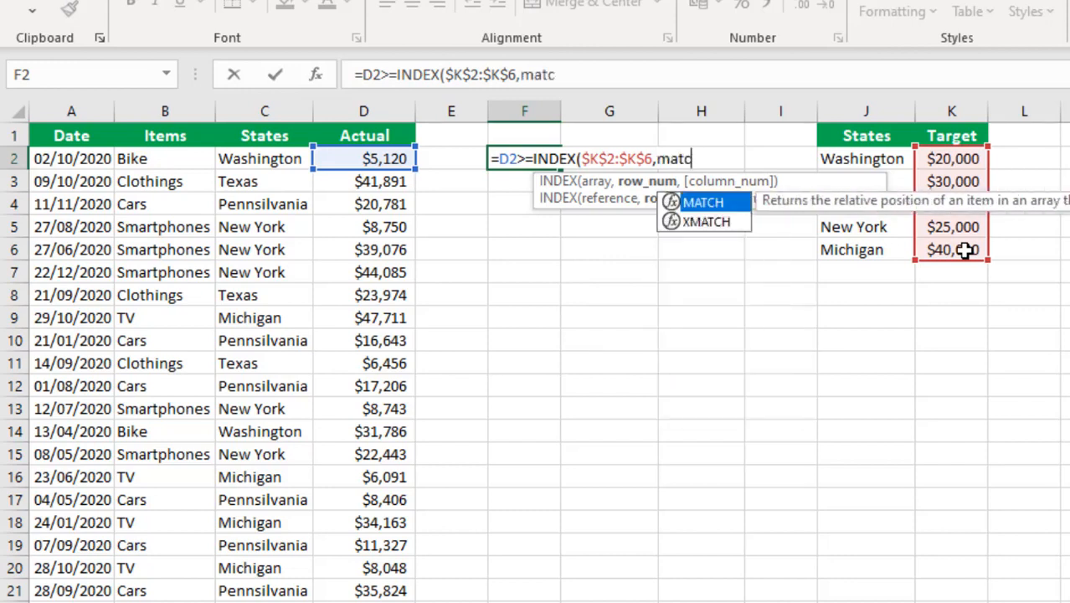
pyautogui.press('Tab')
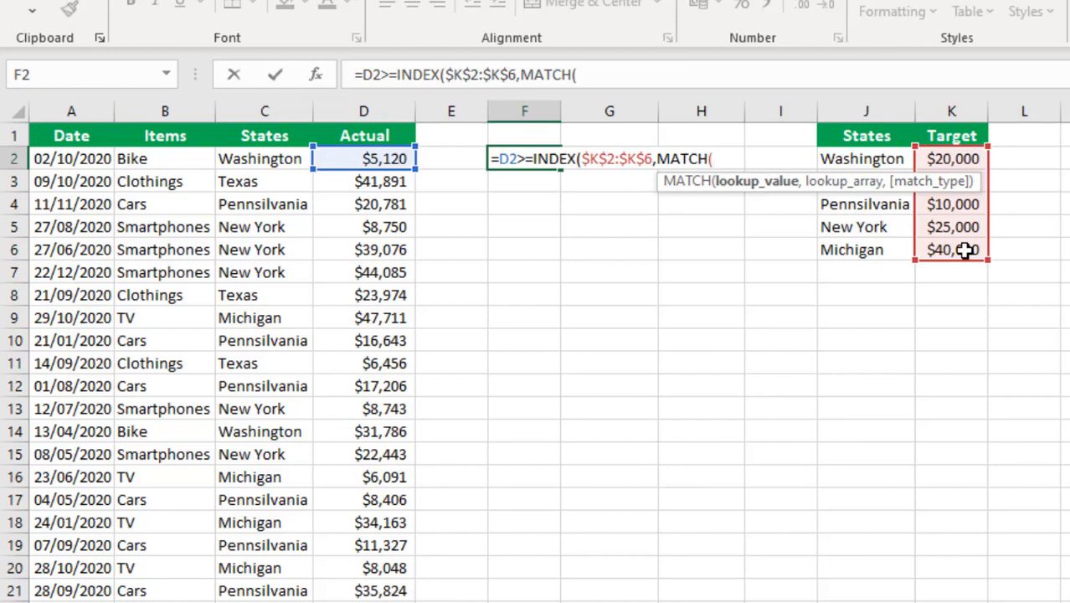
pyautogui.click(227, 158)
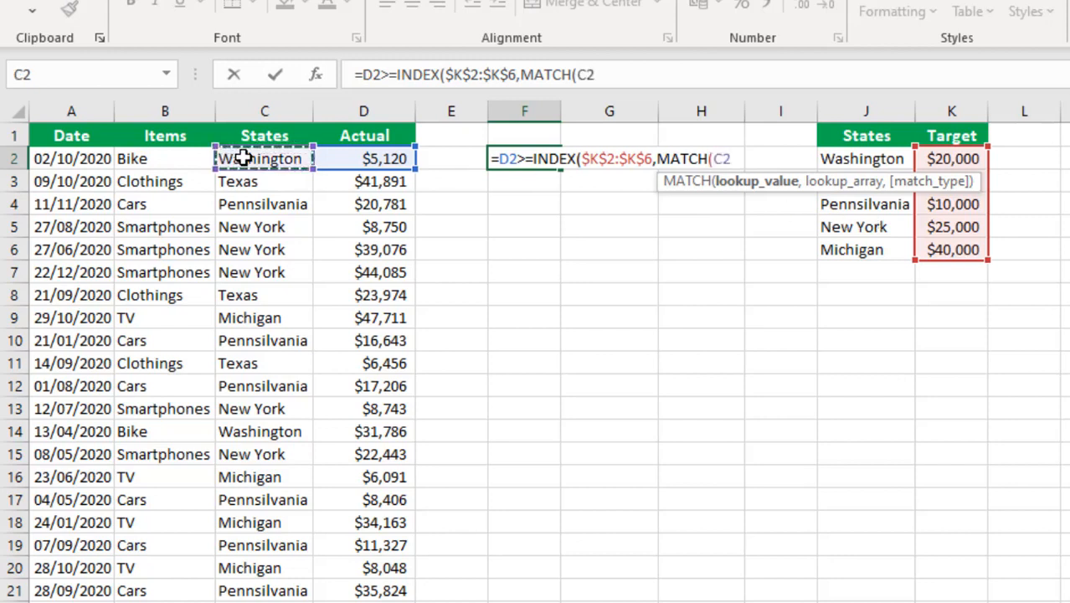
pyautogui.press('F4')
pyautogui.press('F4')
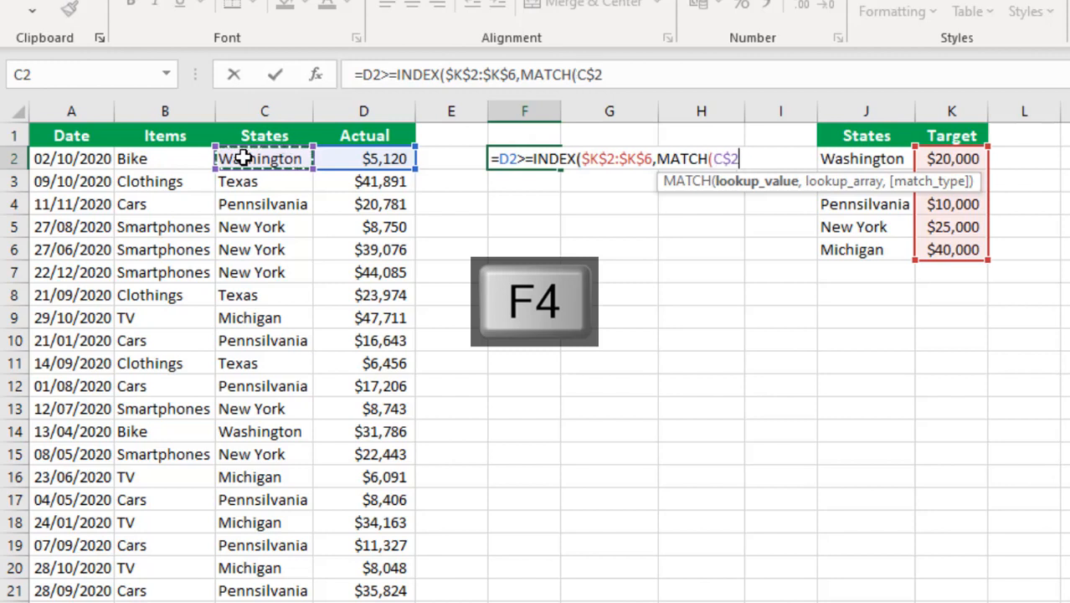
# Lock the column of the actual amount reference in the F2 formula so it reads $D2.
pyautogui.click(513, 158)
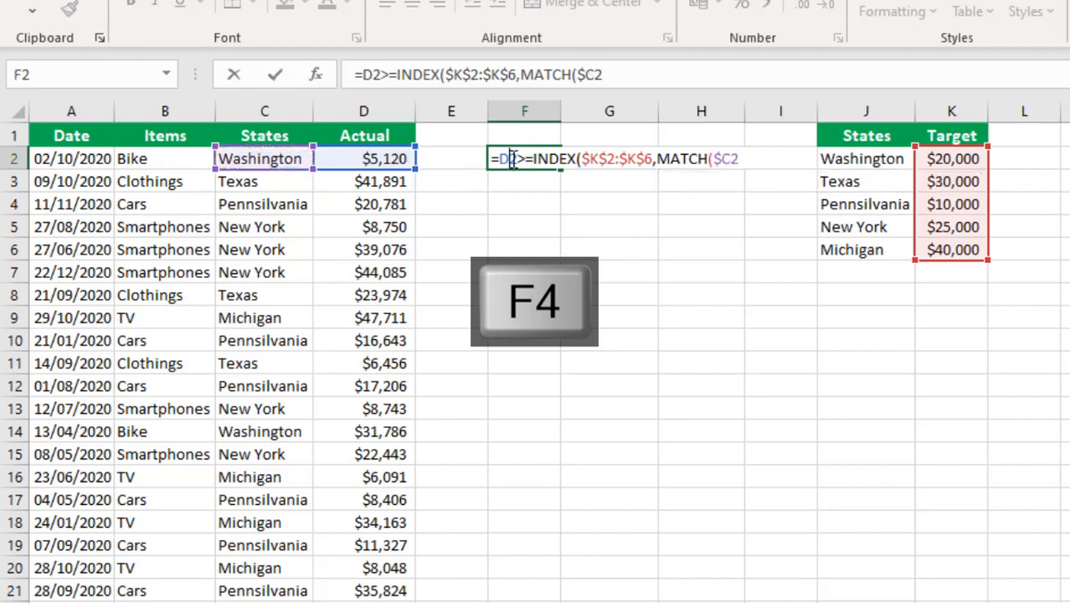
pyautogui.press('F4')
pyautogui.press('F4')
pyautogui.press('F4')
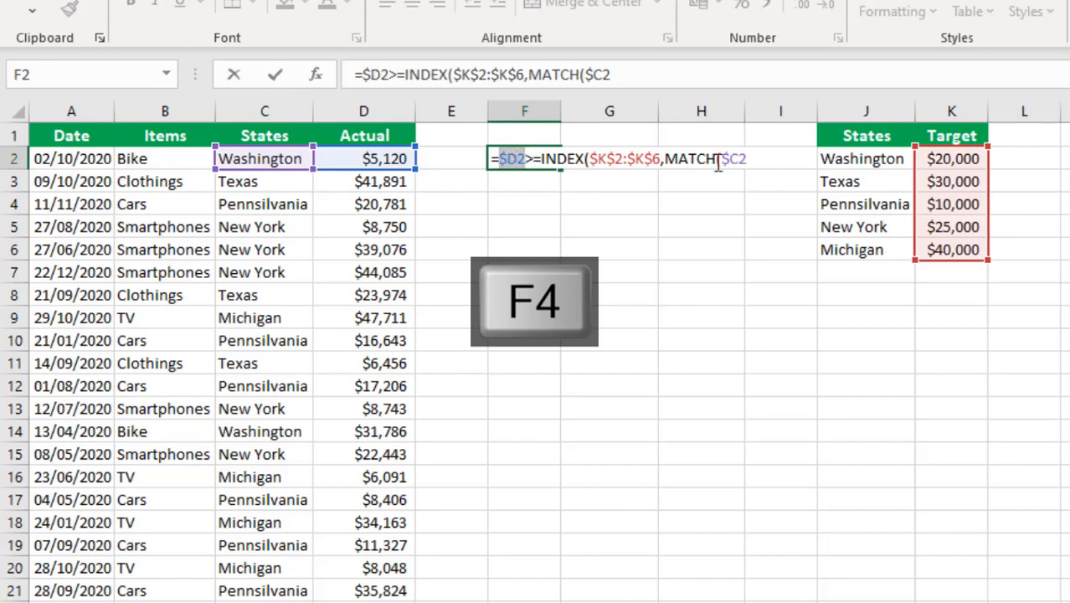
# Complete the MATCH function with lookup array $J$2:$J$6 and exact match type 0, and close both functions.
pyautogui.click(762, 160)
pyautogui.write(',')
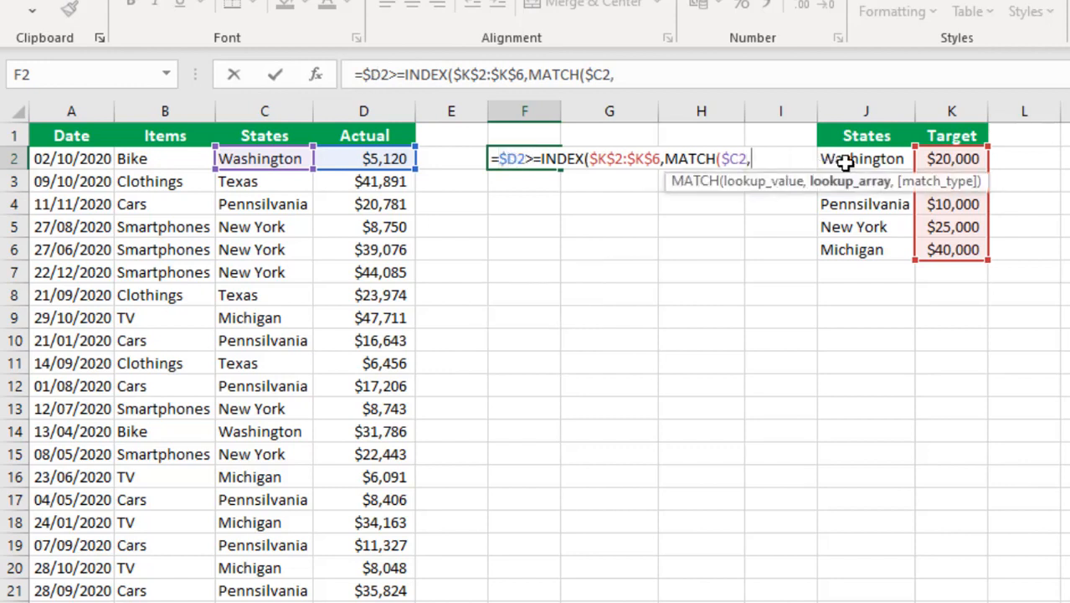
pyautogui.moveTo(855, 165); pyautogui.dragTo(855, 249)
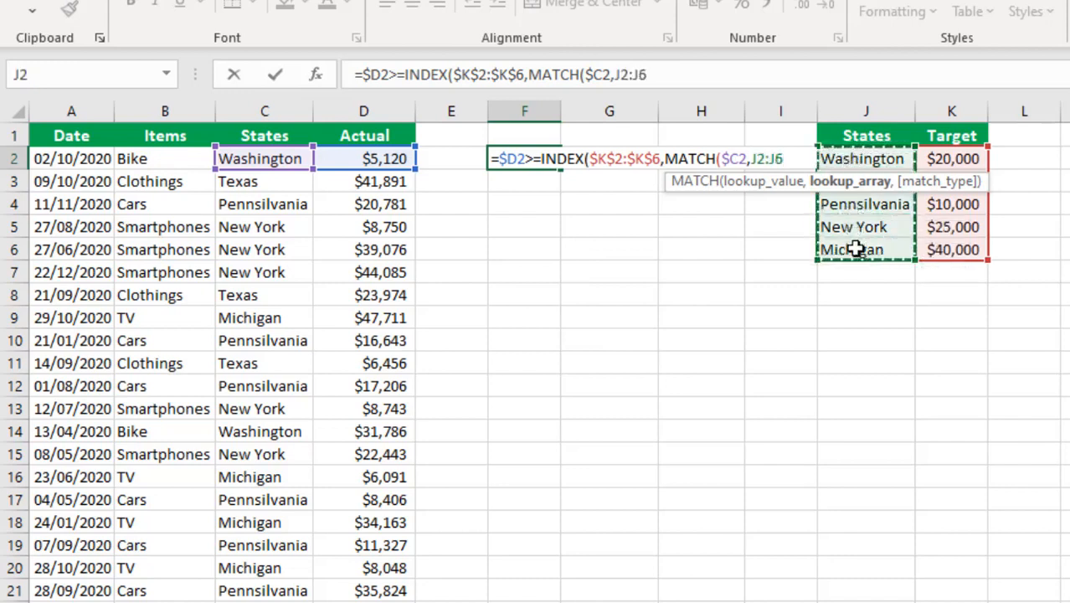
pyautogui.press('F4')
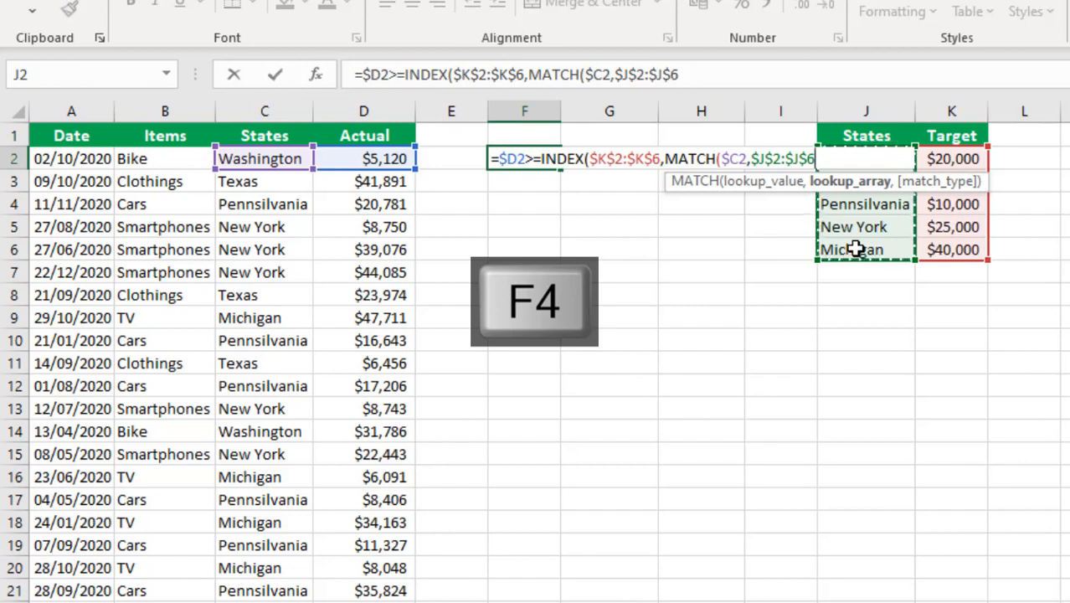
pyautogui.write(',')
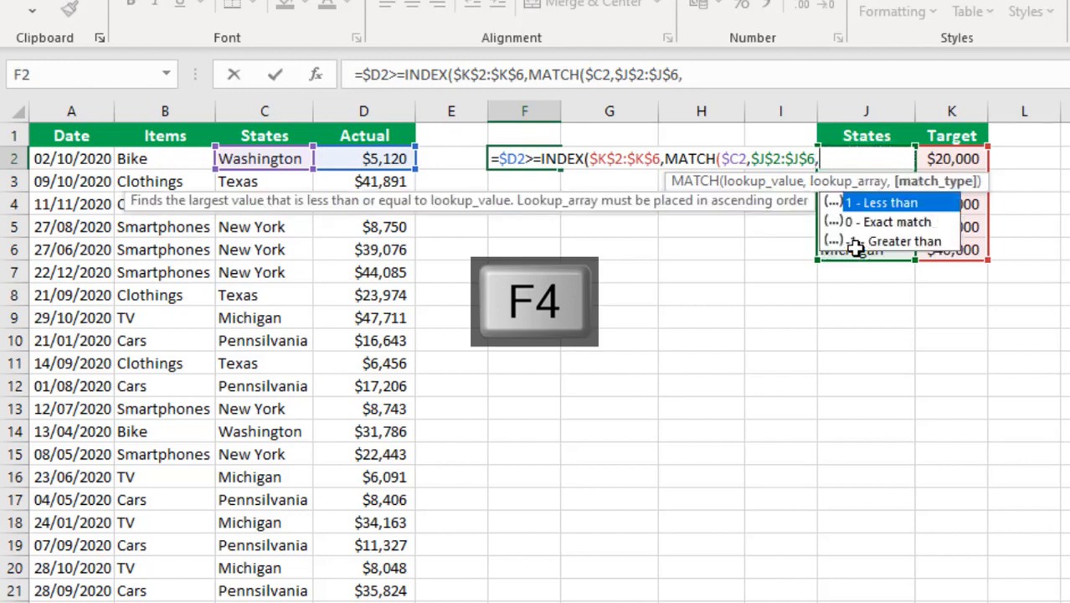
pyautogui.press('Down')
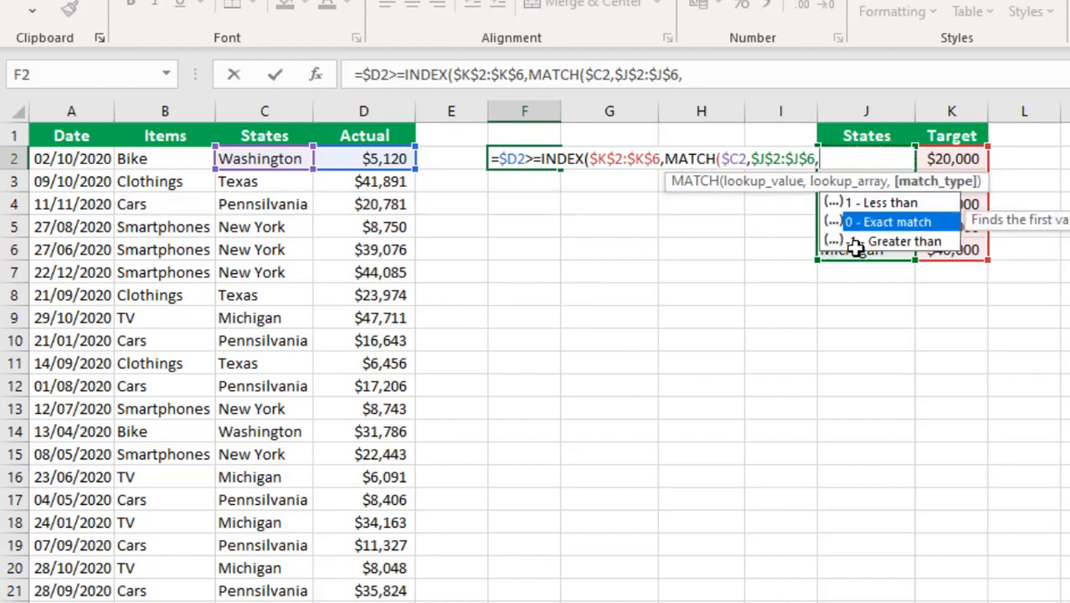
pyautogui.press('Tab')
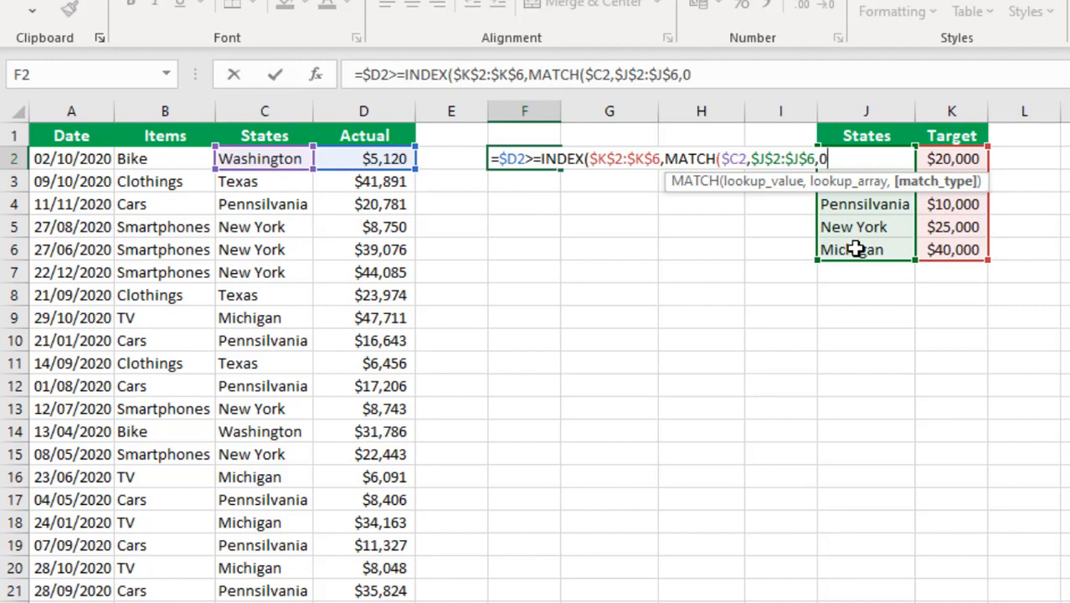
pyautogui.write(')')
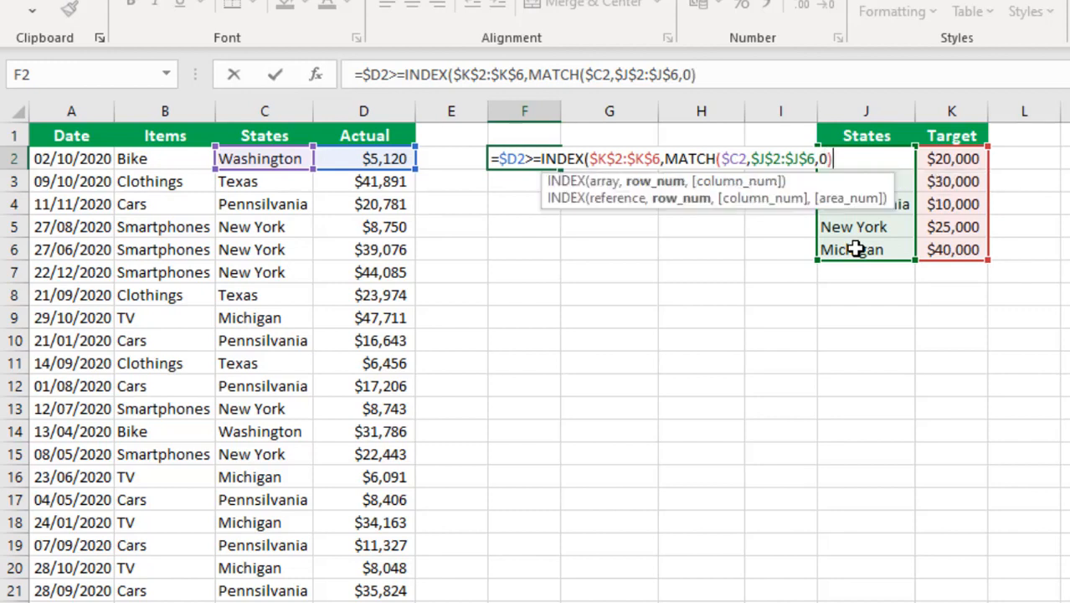
pyautogui.write(')')
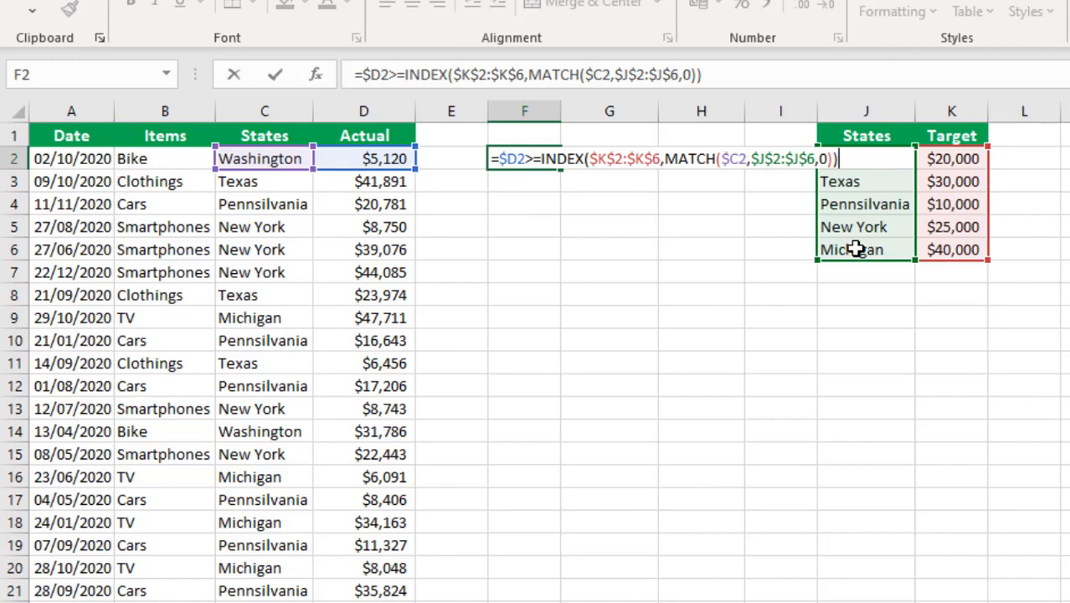
# Enter the INDEX MATCH comparison formula in F2 and fill it down through F27.
pyautogui.hotkey('ctrl', 'Return')
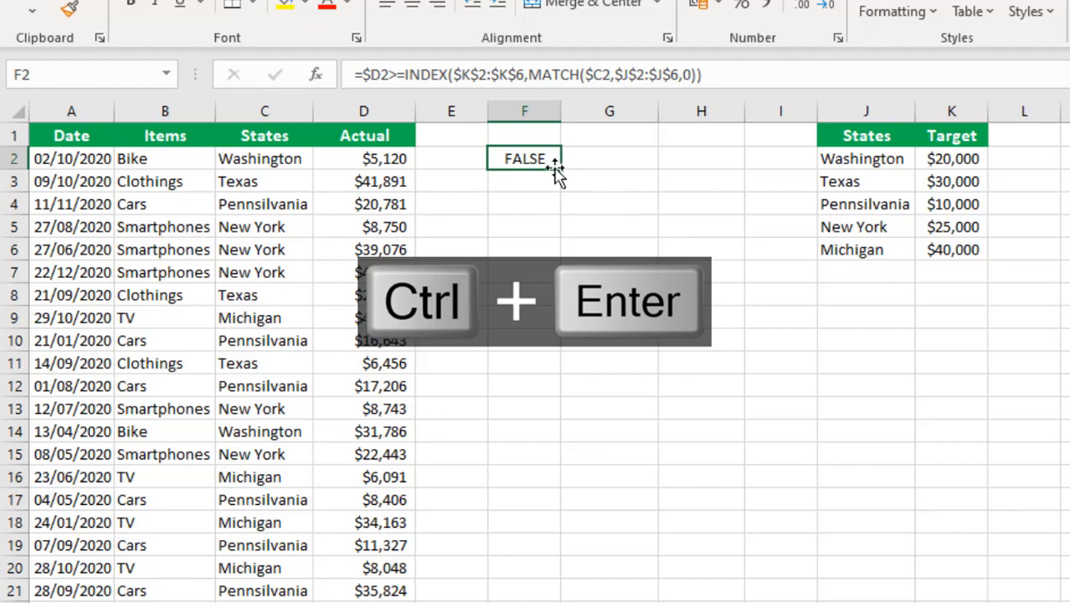
pyautogui.moveTo(555, 167); pyautogui.dragTo(488, 552)
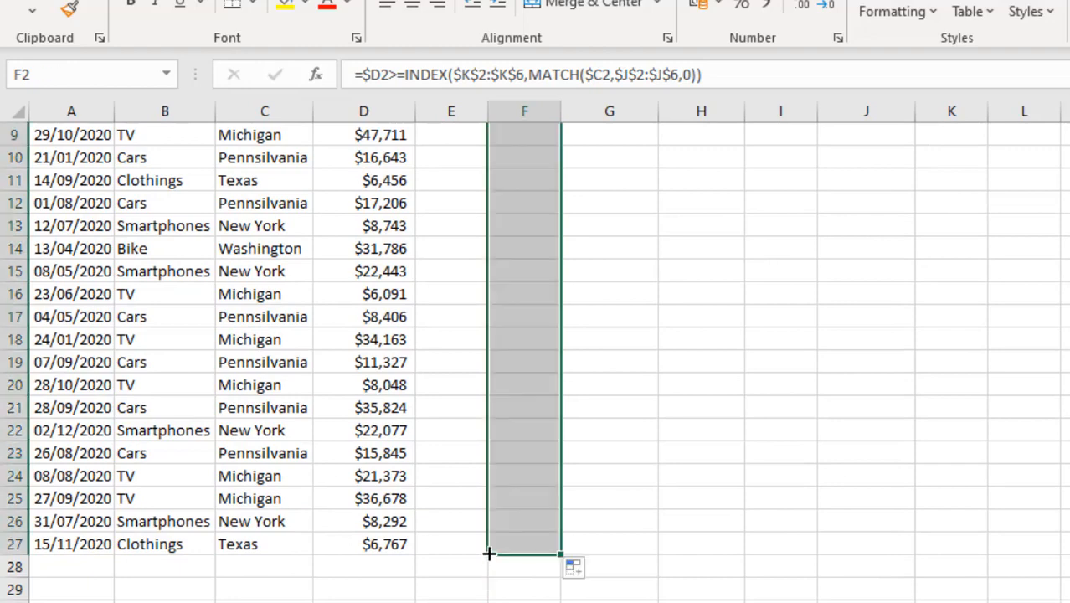
pyautogui.hotkey('ctrl', 'Up')
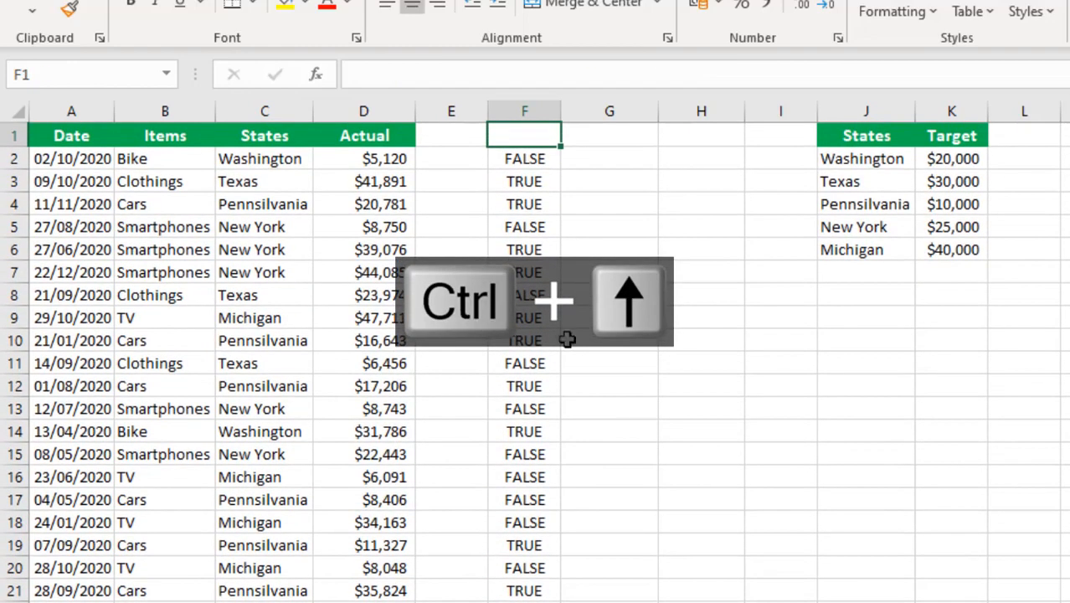
# Copy the full text of the comparison formula from cell F2, leaving the cell unedited.
pyautogui.click(524, 159)
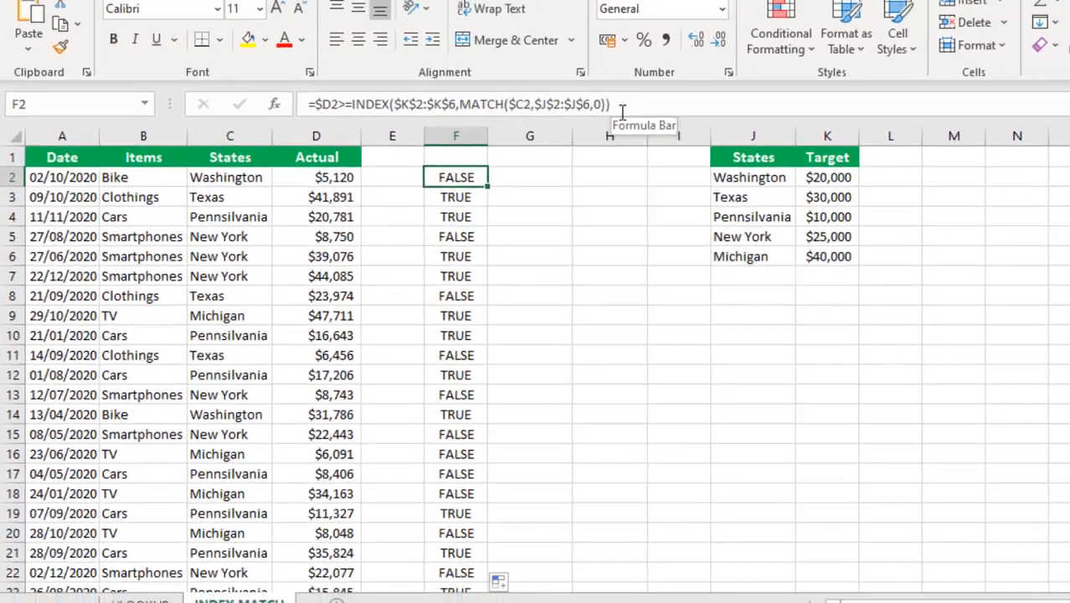
pyautogui.press('F2')
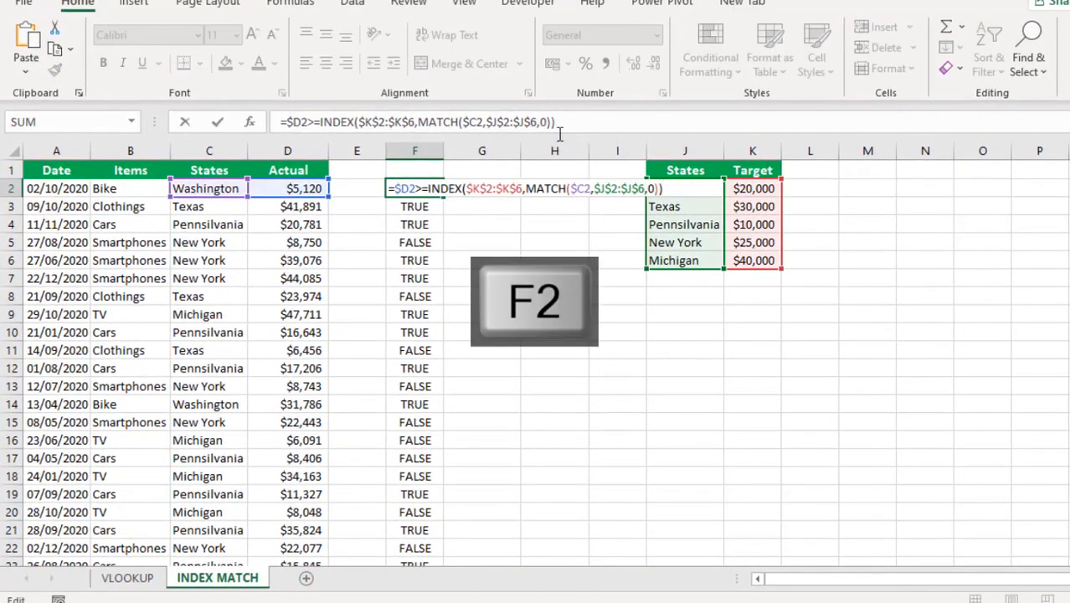
pyautogui.moveTo(663, 189); pyautogui.dragTo(386, 194)
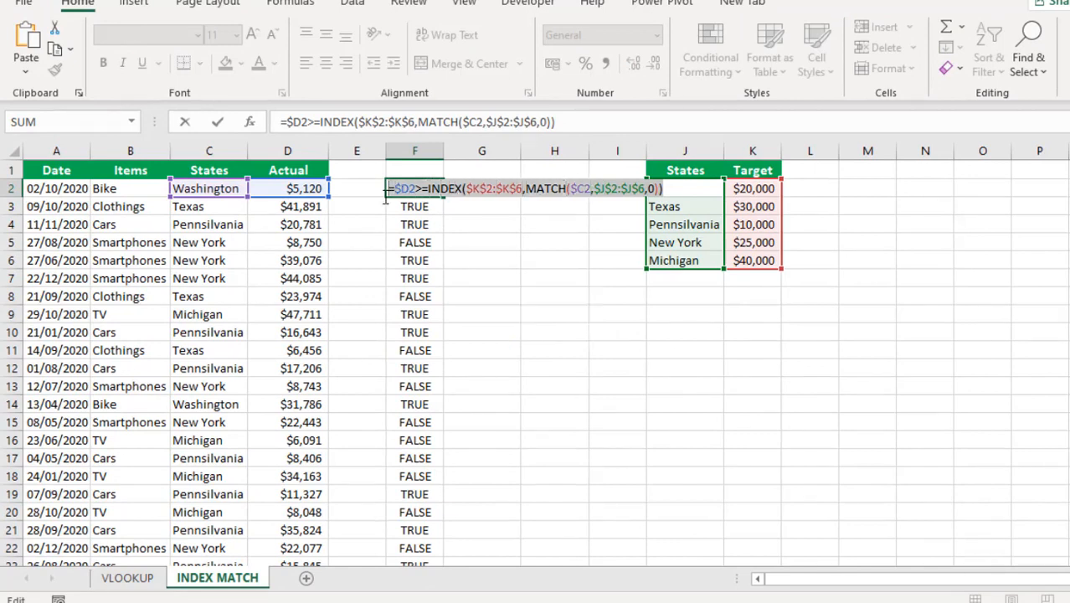
pyautogui.hotkey('ctrl', 'c')
pyautogui.press('Escape')
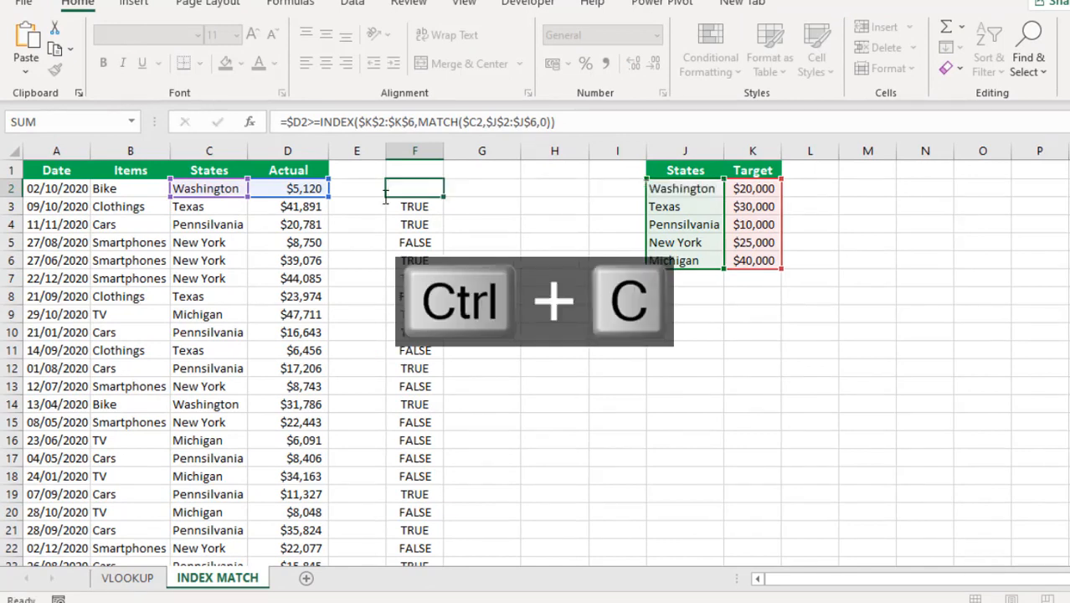
# Create a formula-based conditional formatting rule for A2:D27 with the copied formula =$D2>=INDEX($K$2:$K$6,MATCH($C2,$J$2:$J$6,0)).
pyautogui.click(41, 188)
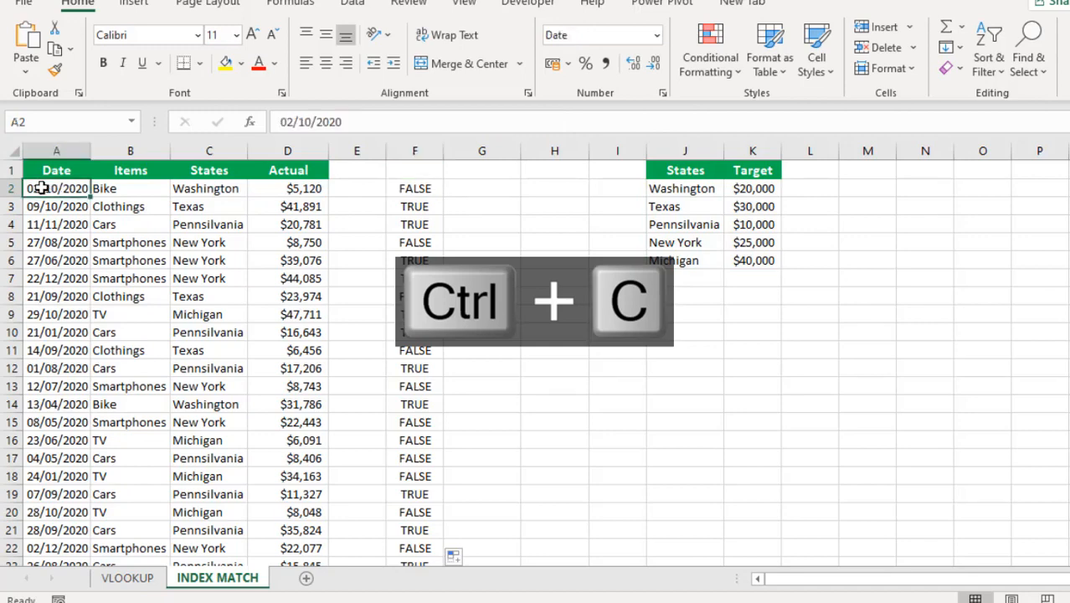
pyautogui.hotkey('ctrl', 'shift', 'Right')
pyautogui.hotkey('ctrl', 'shift', 'Down')
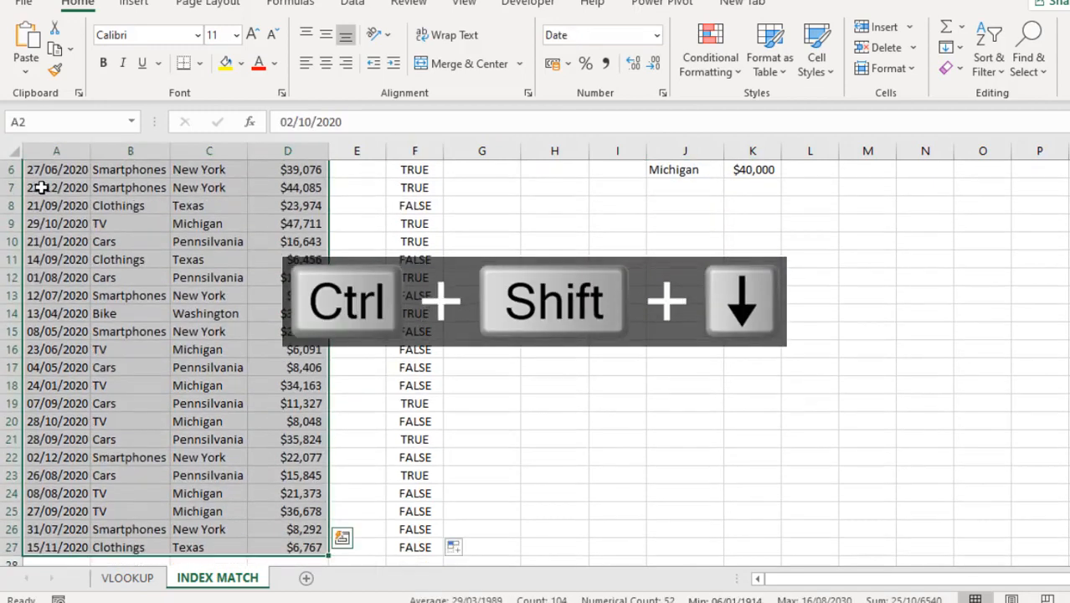
pyautogui.hotkey('ctrl', 'BackSpace')
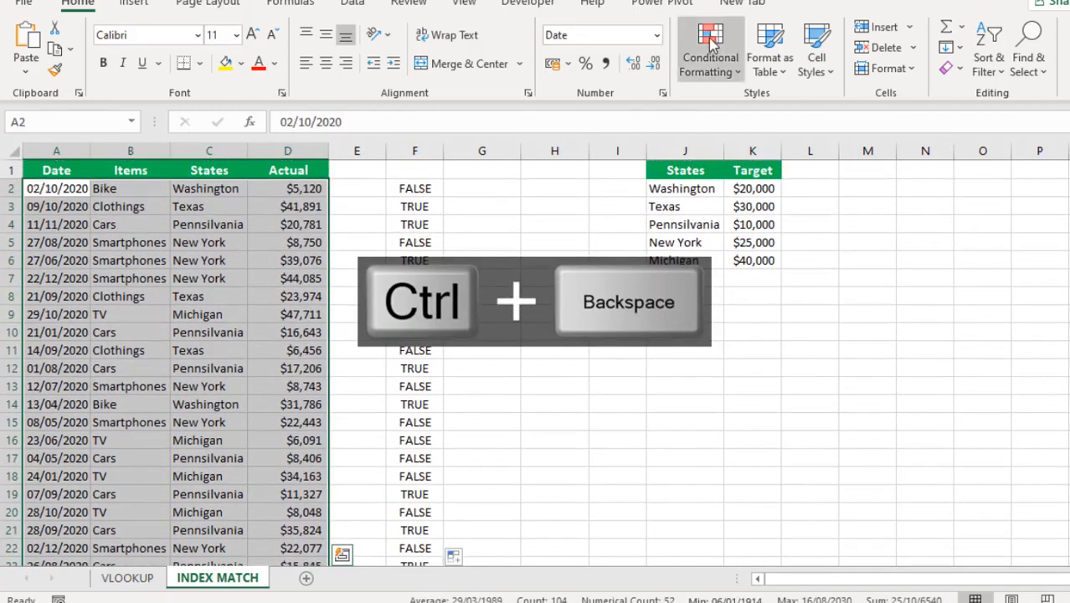
pyautogui.click(708, 44)
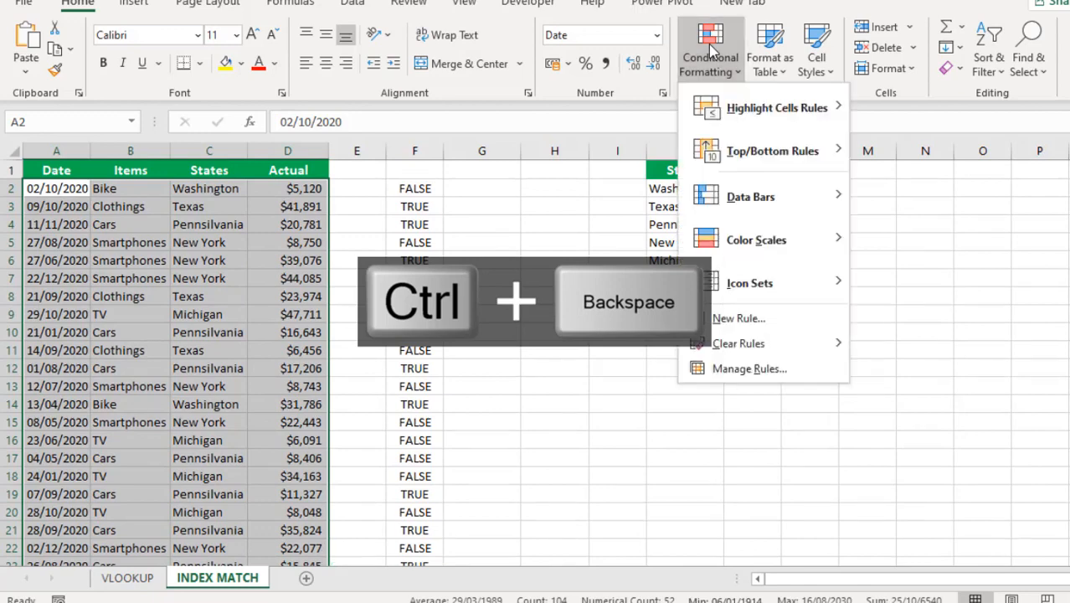
pyautogui.click(740, 322)
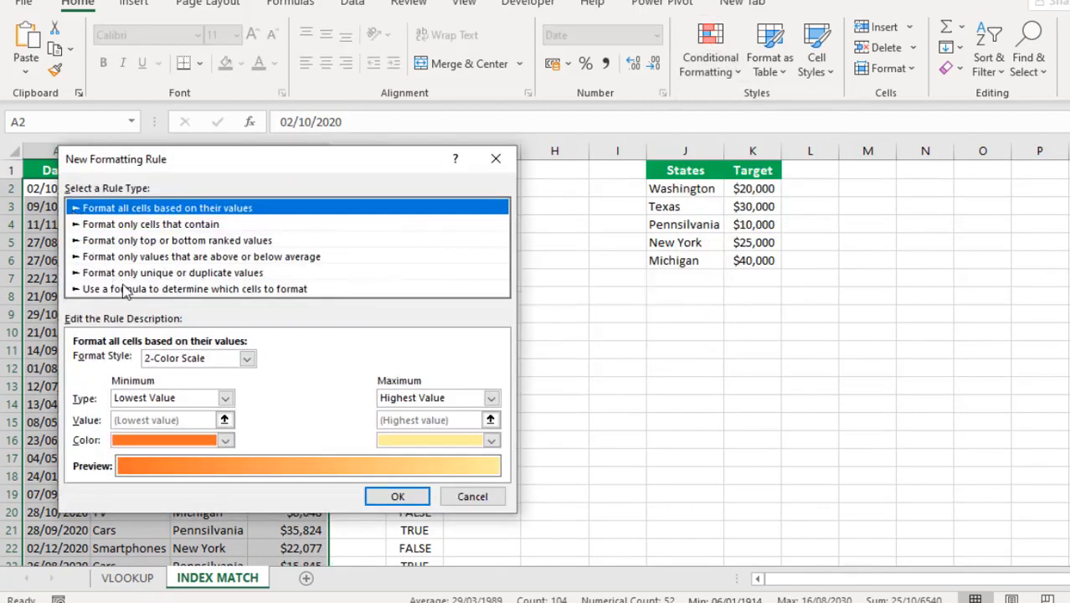
pyautogui.click(124, 289)
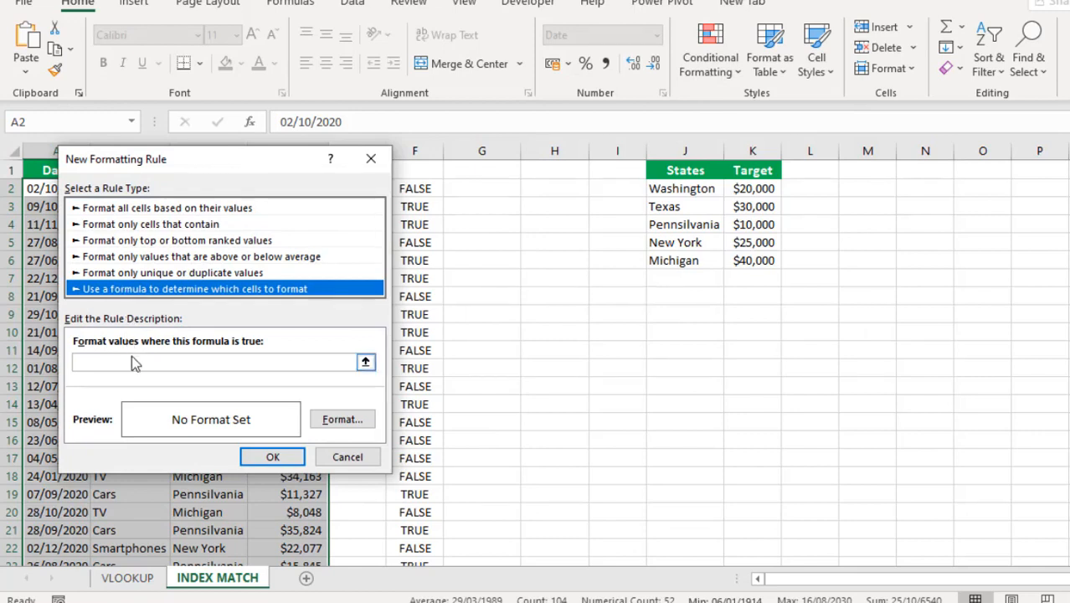
pyautogui.click(134, 362)
pyautogui.hotkey('ctrl', 'v')
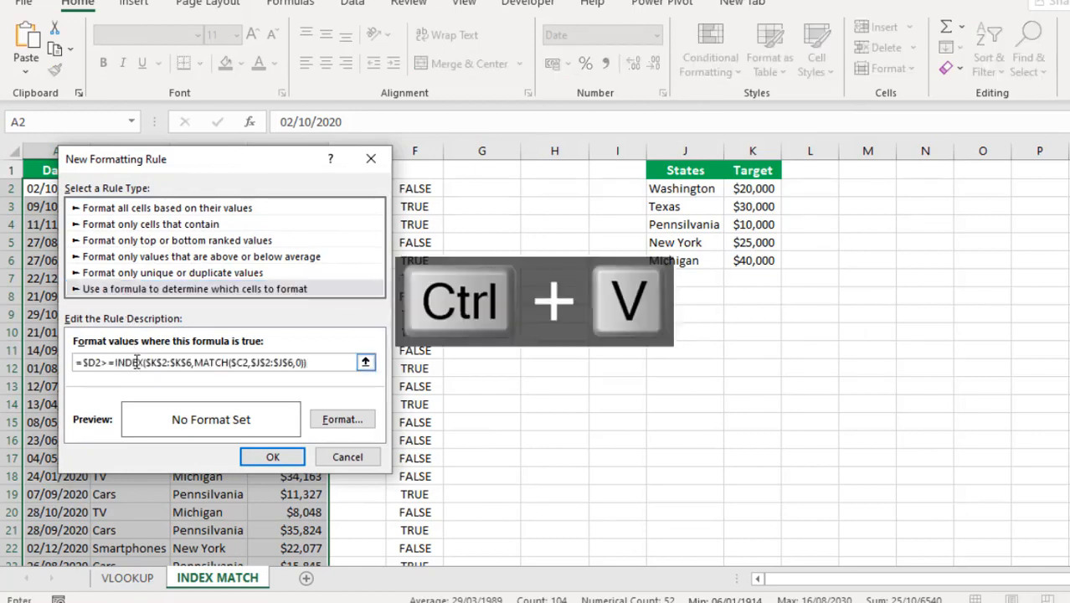
# Give the new formatting rule a solid yellow fill and apply it to the selected sales data.
pyautogui.click(340, 420)
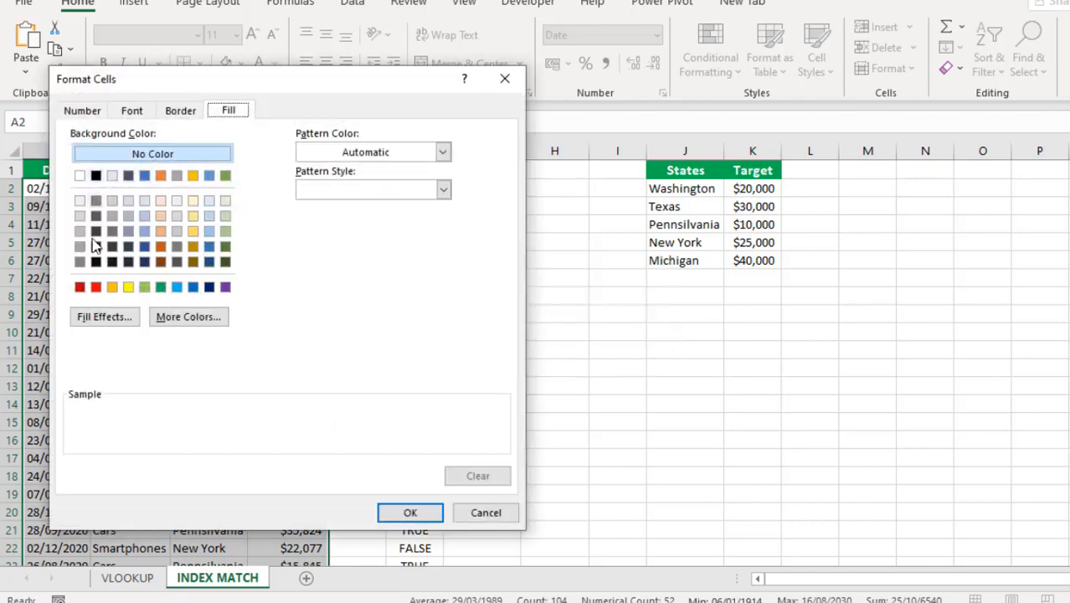
pyautogui.click(128, 287)
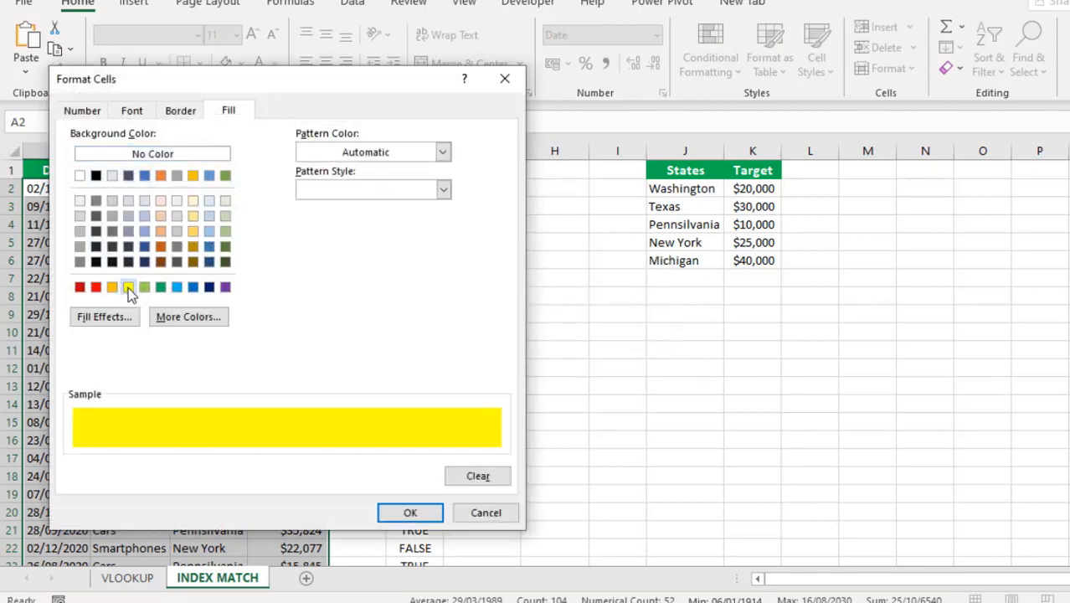
pyautogui.click(410, 513)
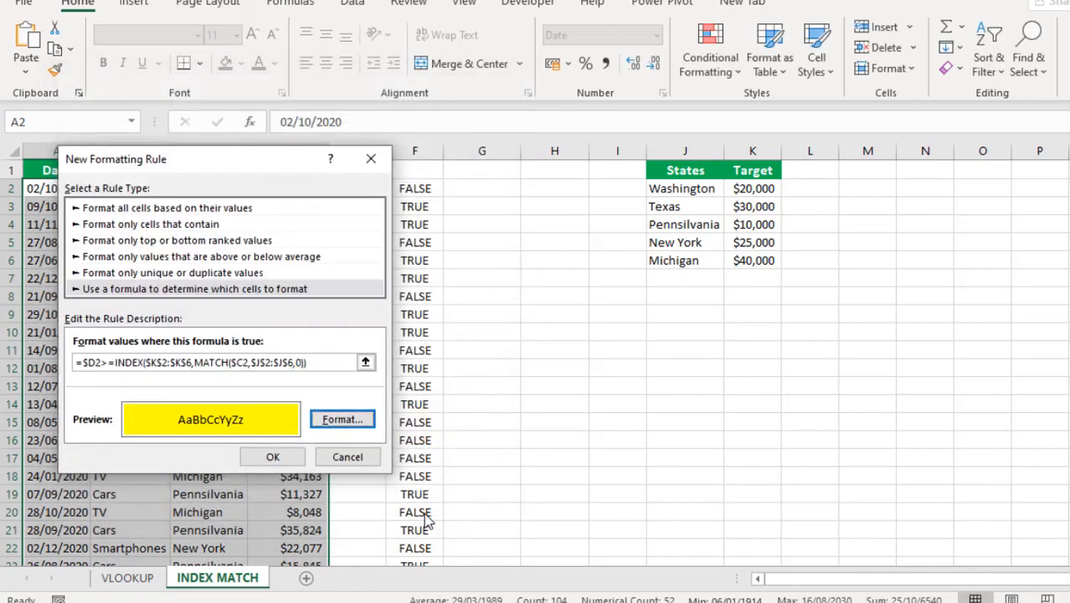
pyautogui.click(272, 456)
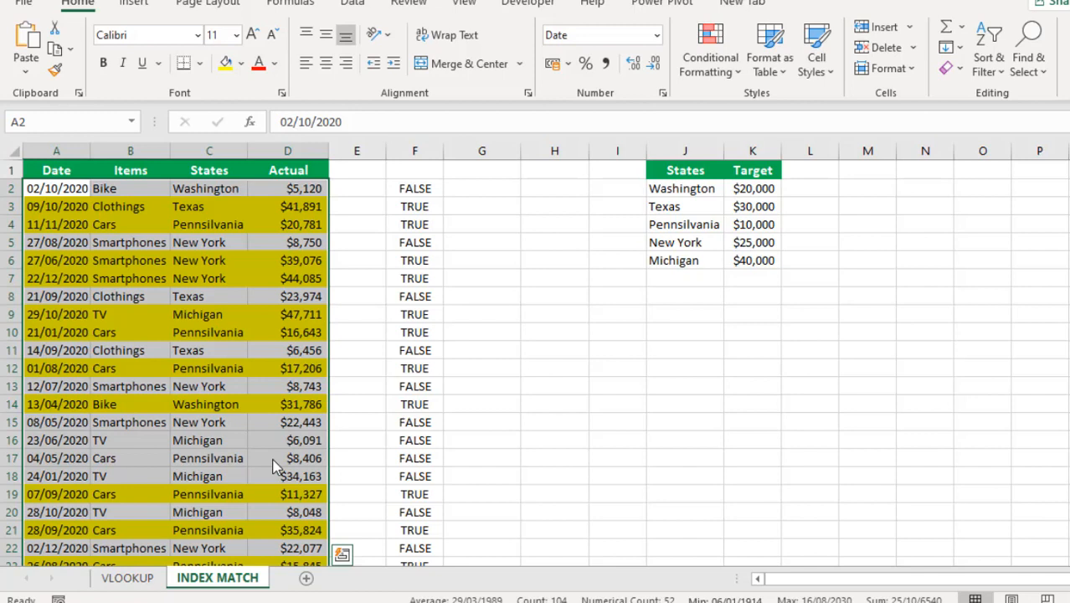
# Review the highlighted rows down to row 27 and compare them with the highlighted rows on the VLOOKUP sheet.
pyautogui.click(224, 473)
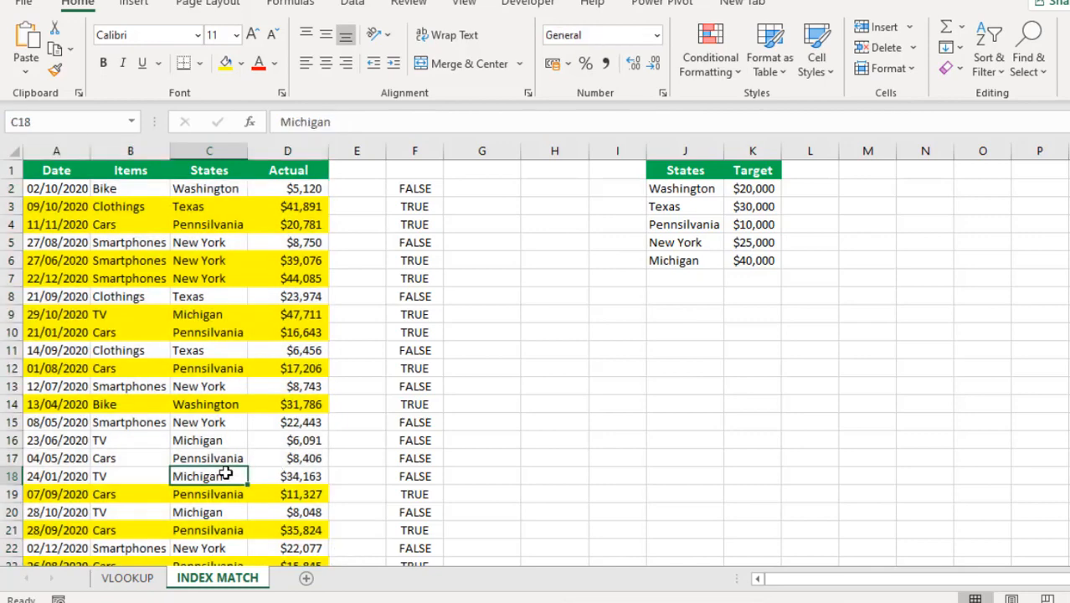
pyautogui.hotkey('ctrl', 'Down')
pyautogui.press('Right')
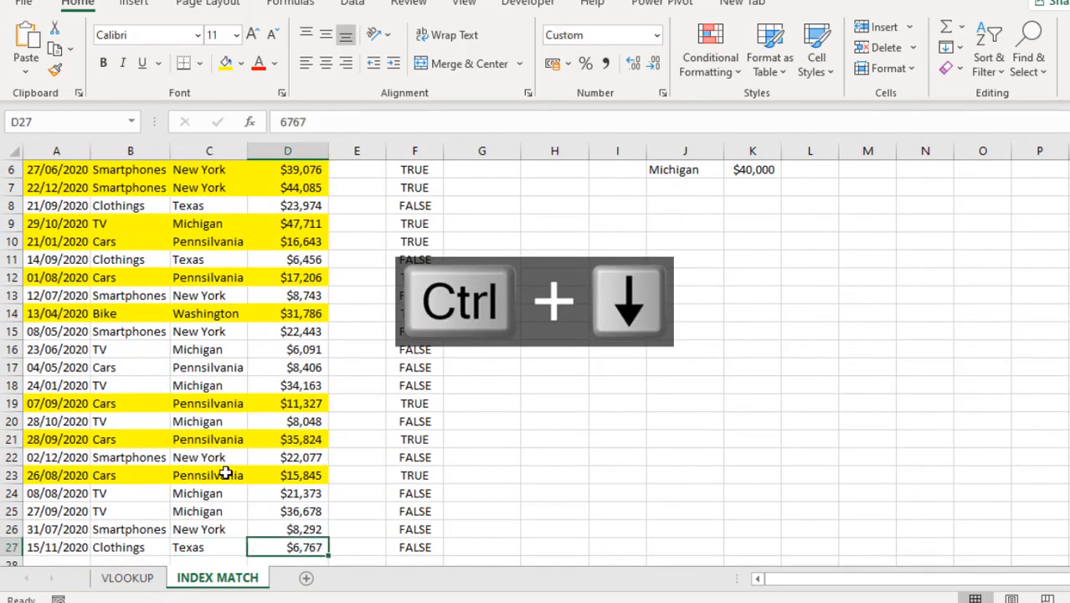
pyautogui.click(152, 579)
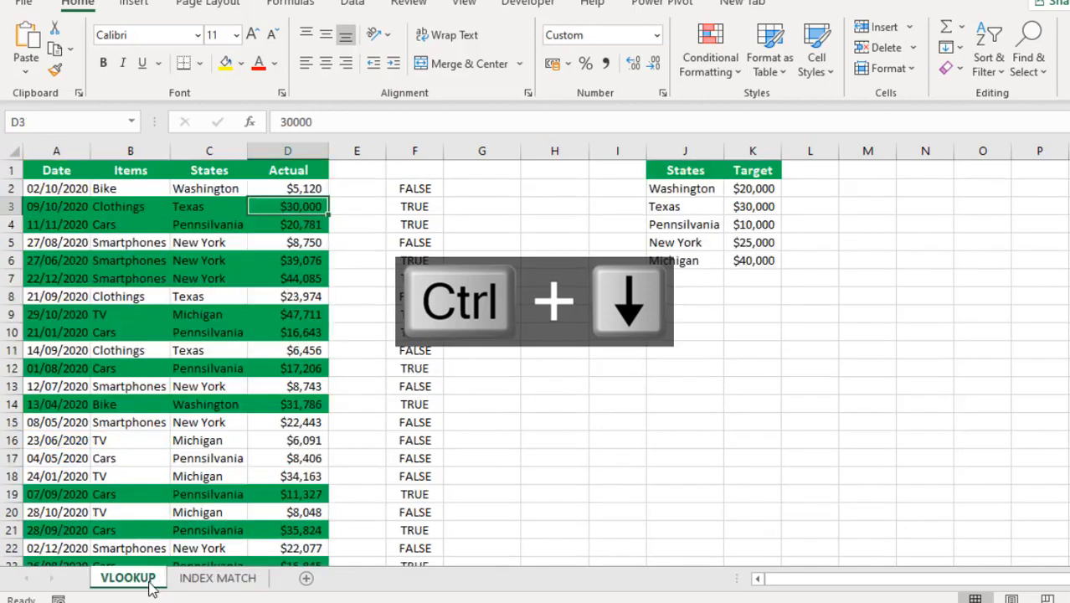
pyautogui.click(213, 442)
pyautogui.hotkey('ctrl', 'Down')
pyautogui.hotkey('ctrl', 'Up')
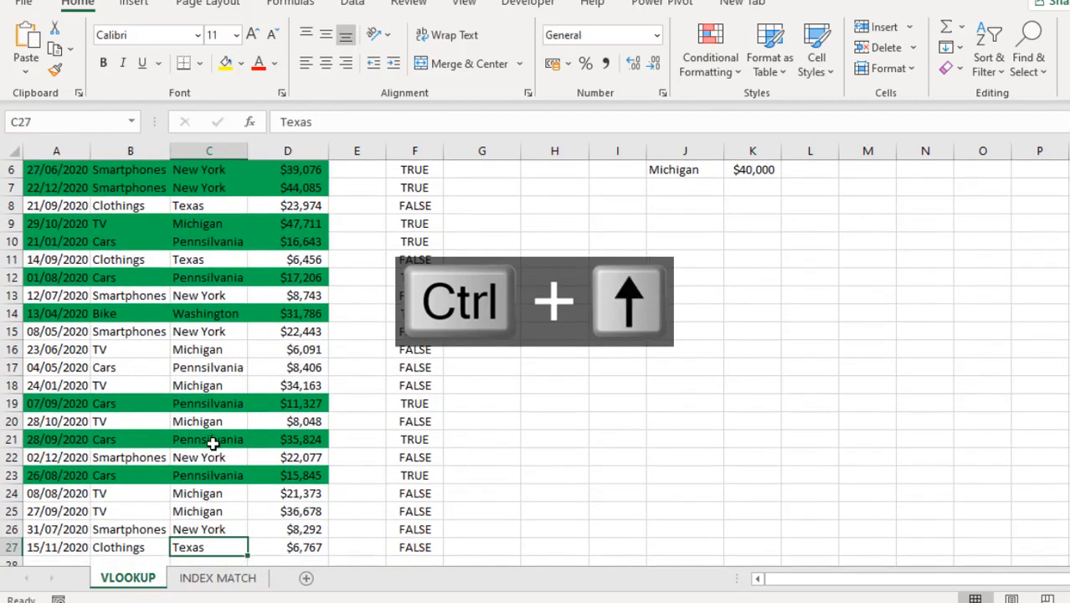